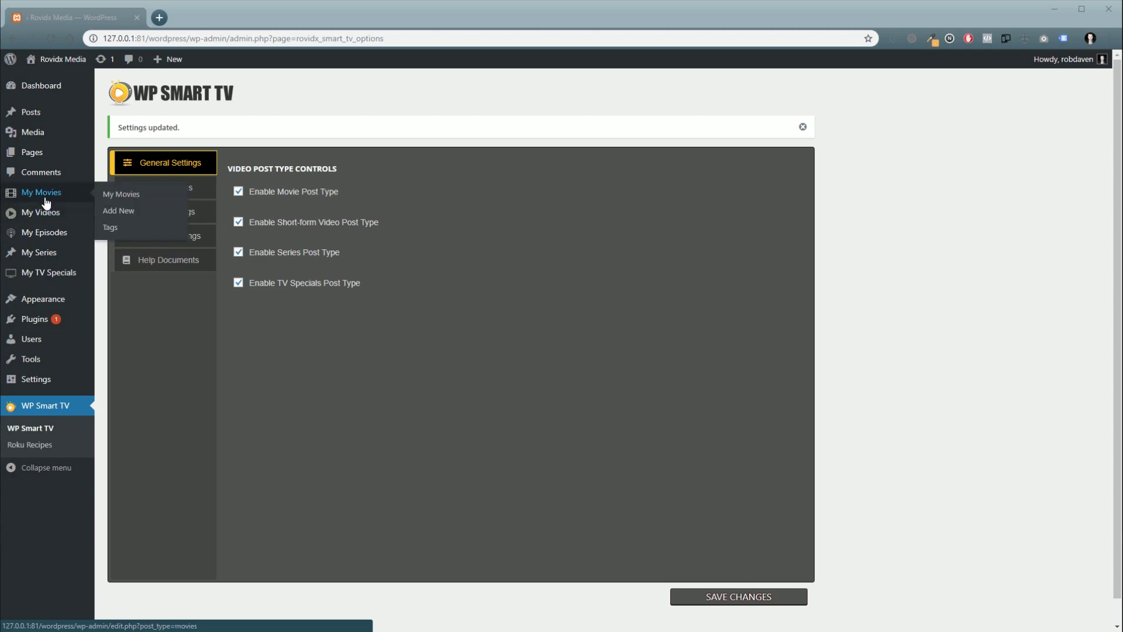
- Start a new post from My Movies > Add New
mouse_move(51, 214)
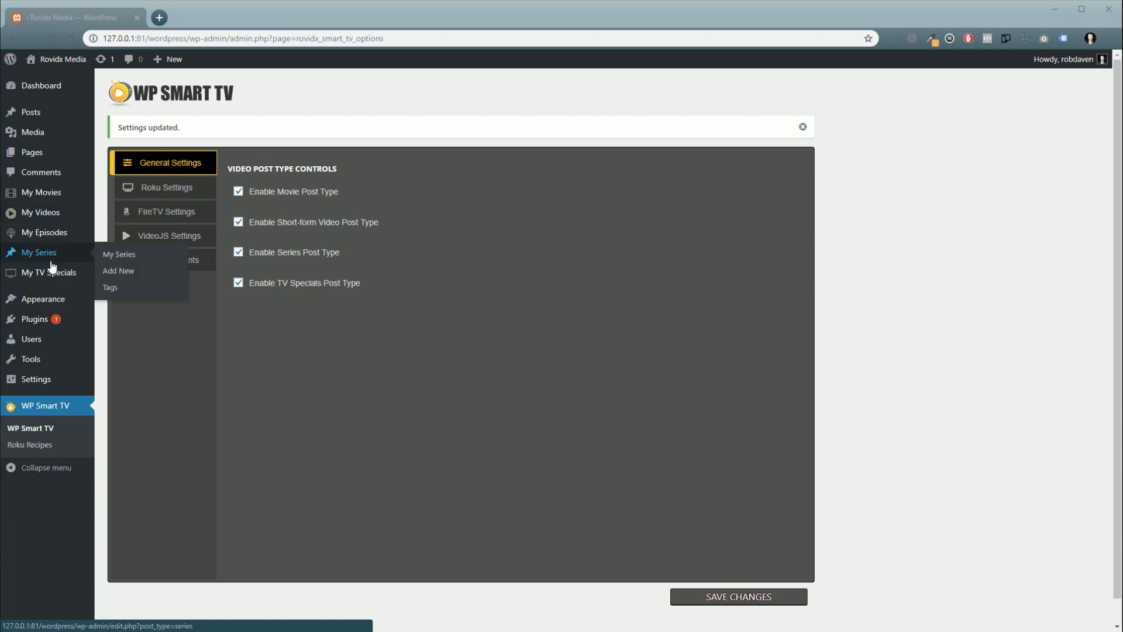
mouse_move(49, 280)
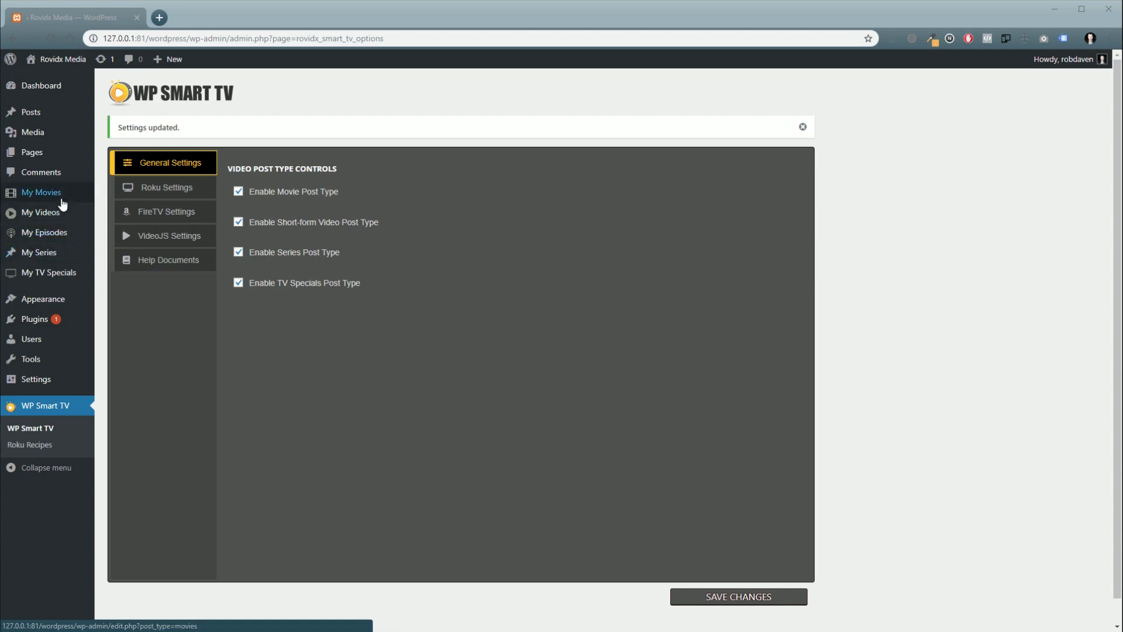
mouse_move(15, 195)
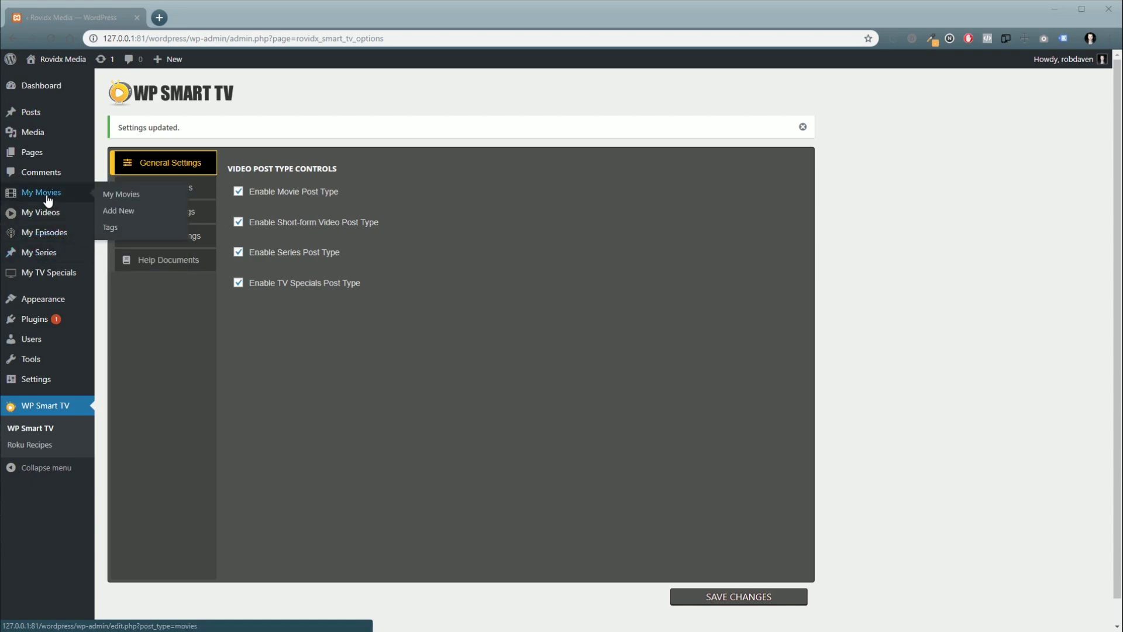
left_click(110, 212)
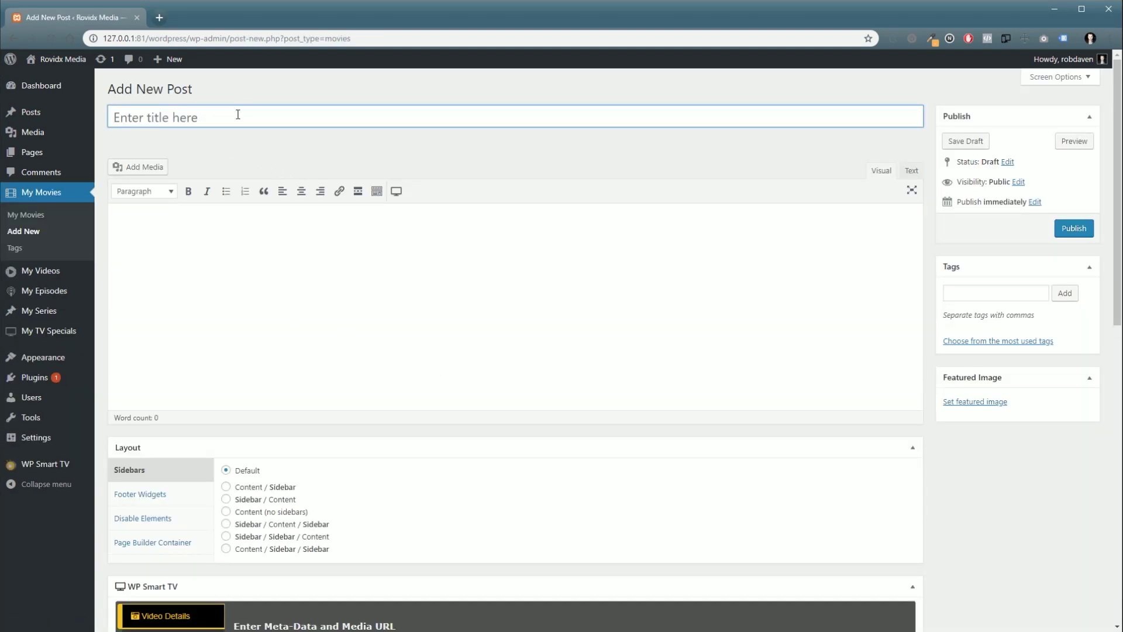
- Enter the title 'Title for Video' and the description 'The is the description for the video'
left_click(237, 115)
type("Title for Video")
key("Tab")
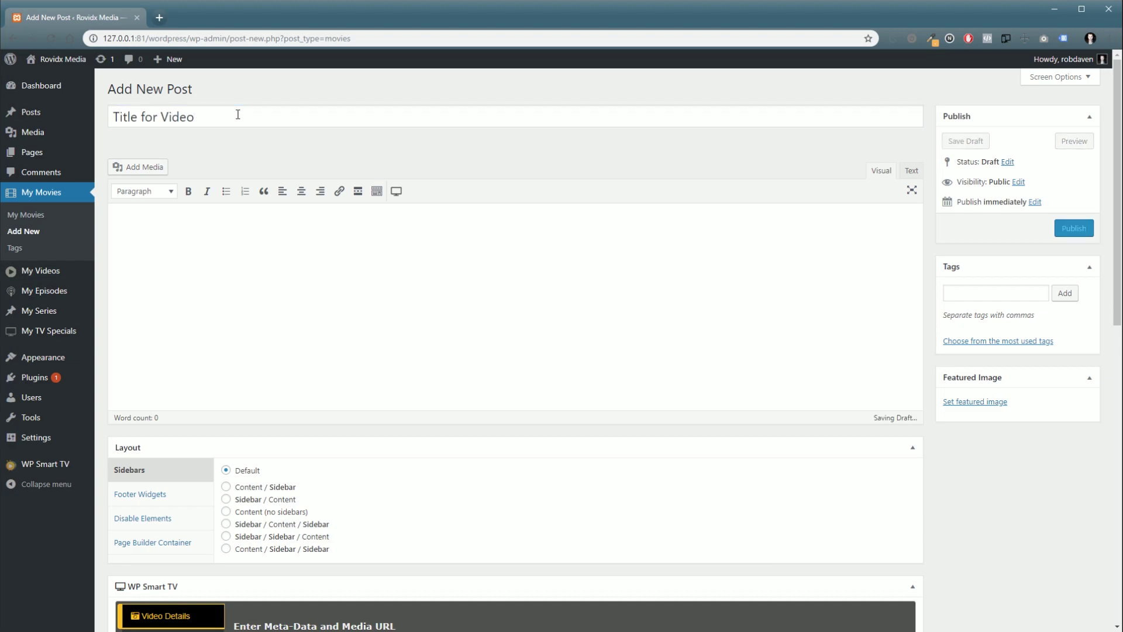
type("The ")
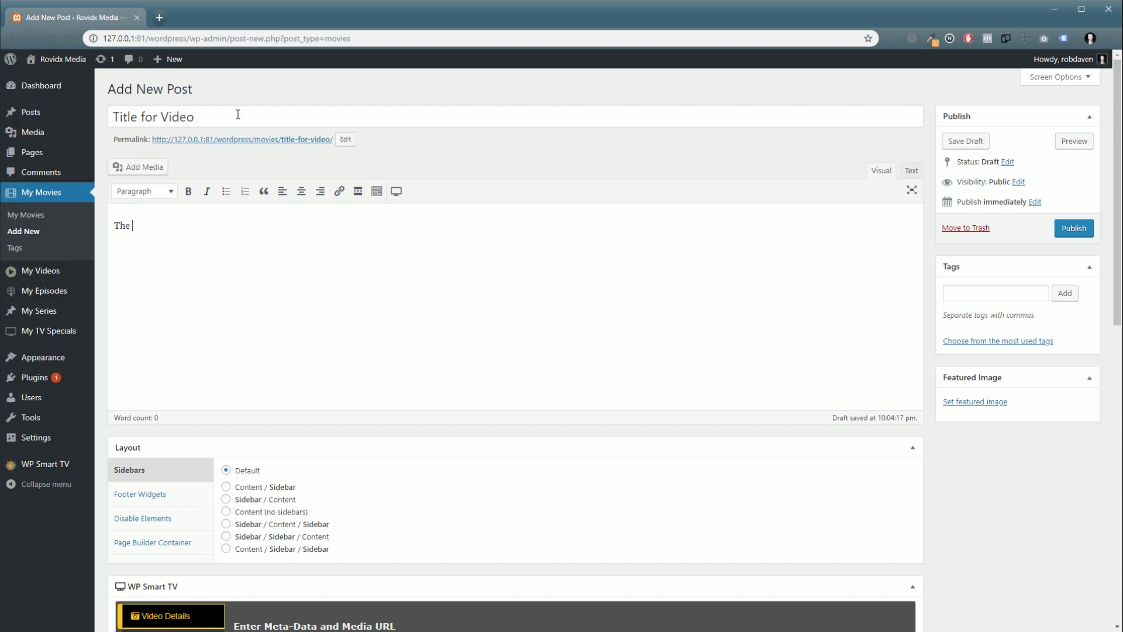
type("is the description for the video.")
scroll(359, 143, "down", 7)
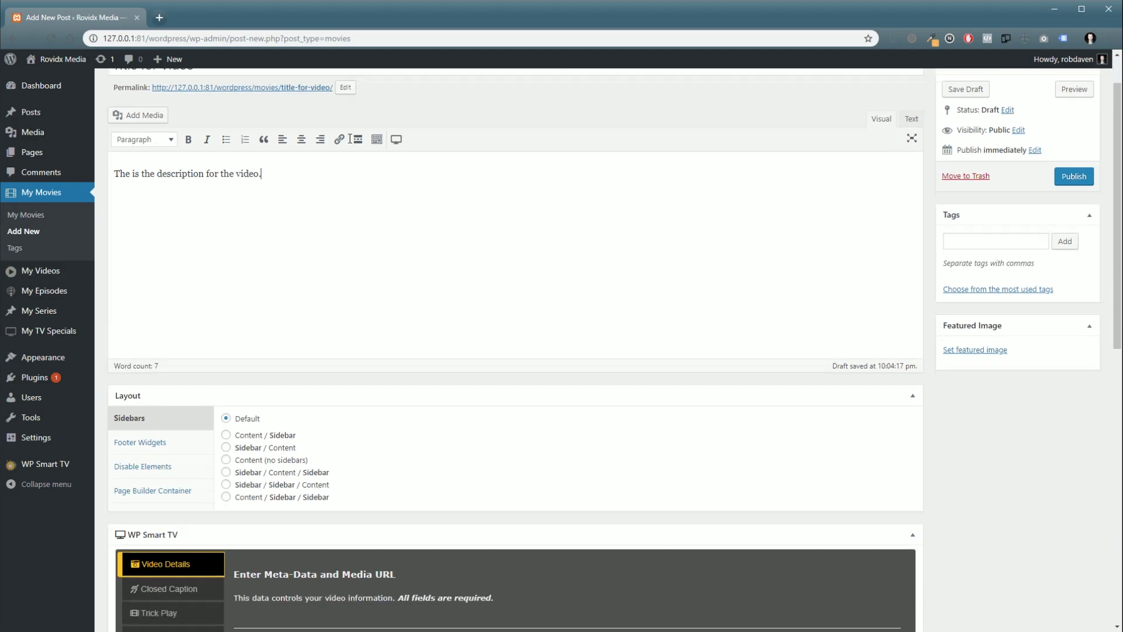
scroll(359, 146, "down", 1)
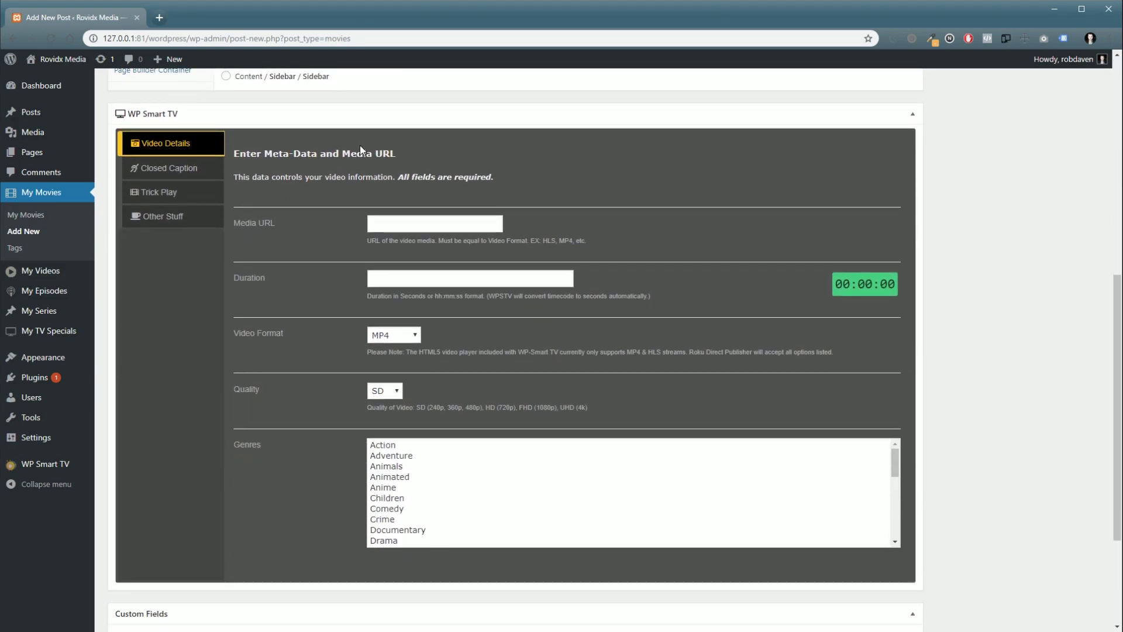
scroll(359, 145, "down", 2)
scroll(351, 145, "up", 2)
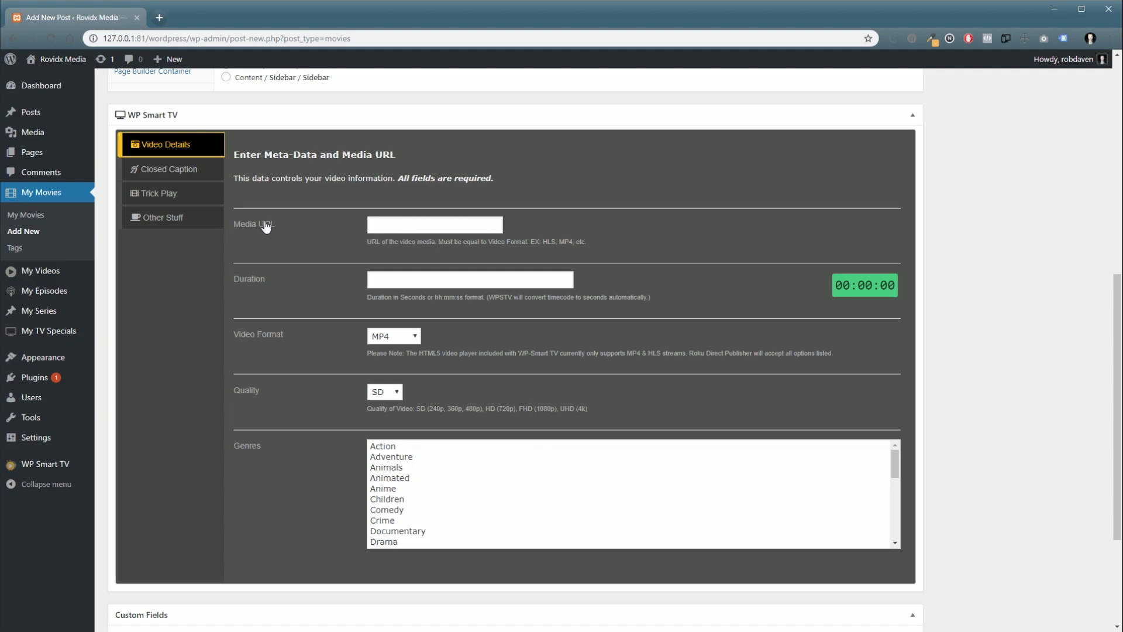
- Fill the Media URL with the saved Vimeo link and enter a duration of 1:00:00
left_click(393, 224)
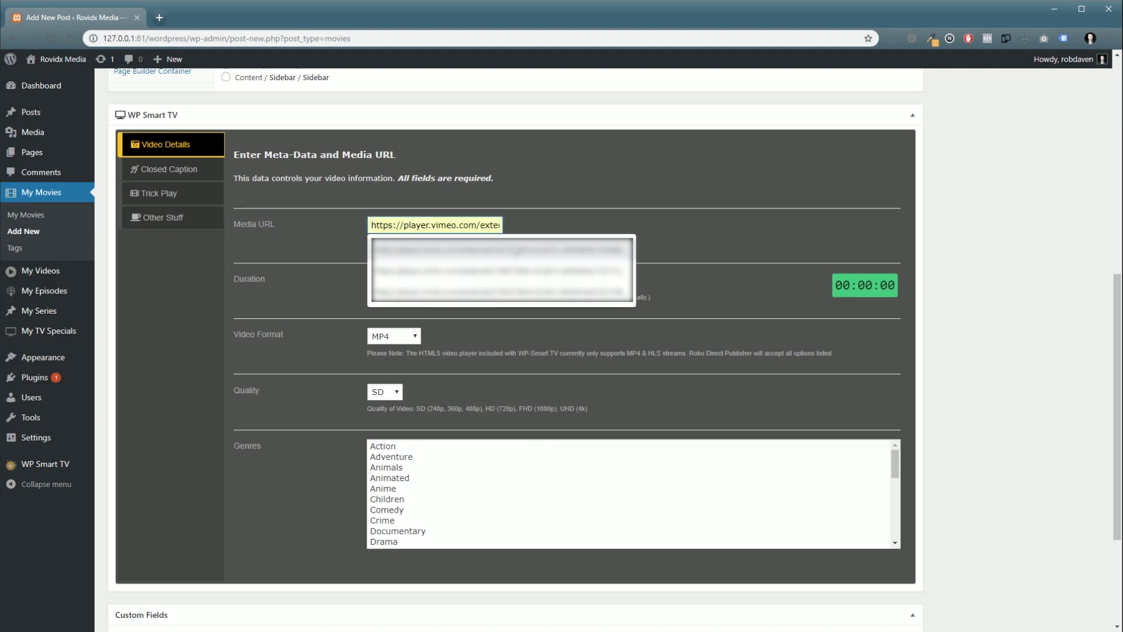
left_click(514, 246)
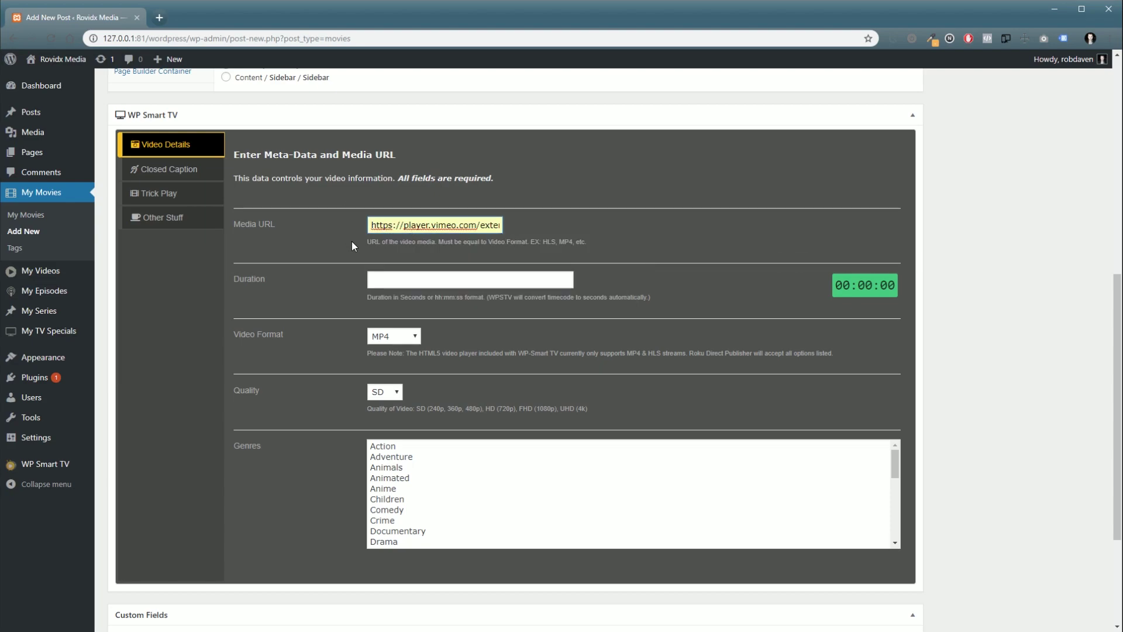
left_click(388, 283)
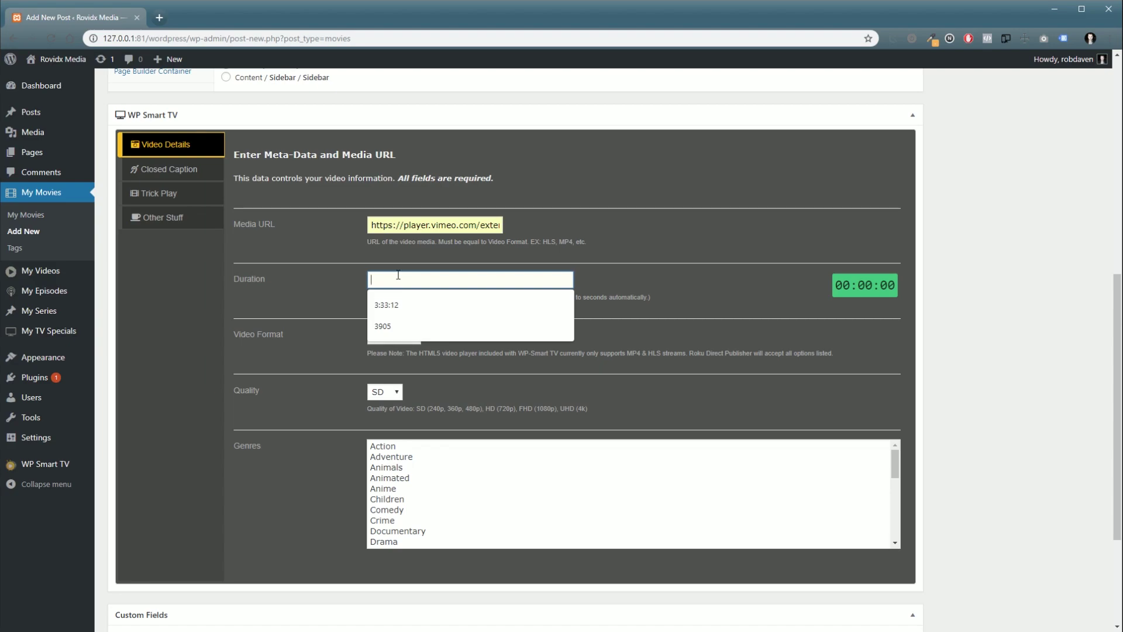
type("1:")
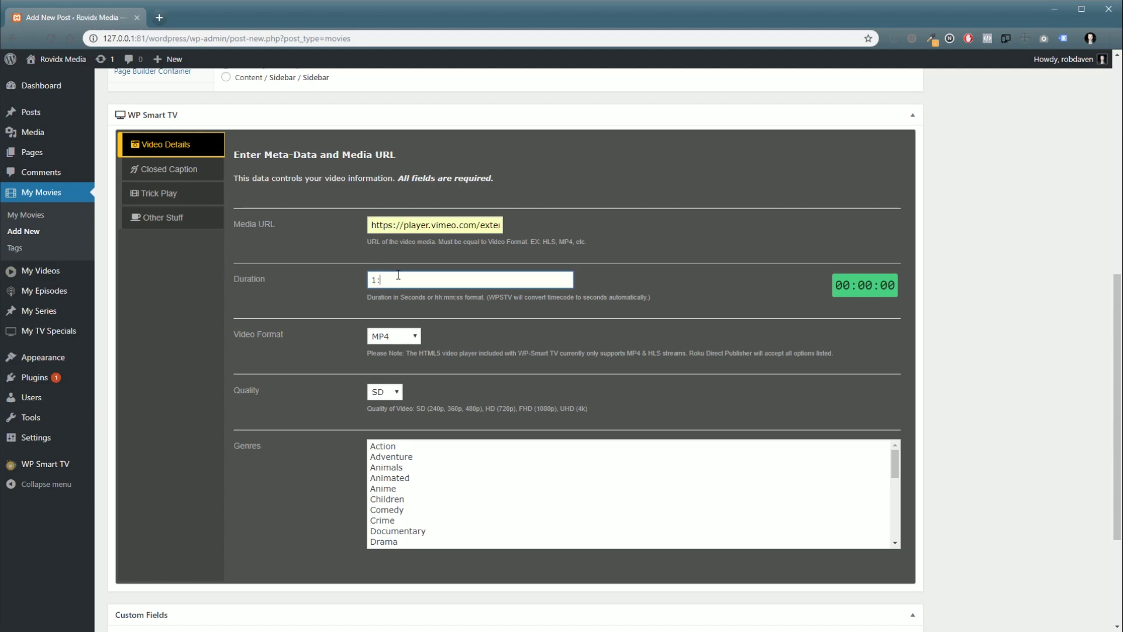
type("00:00")
key("Tab")
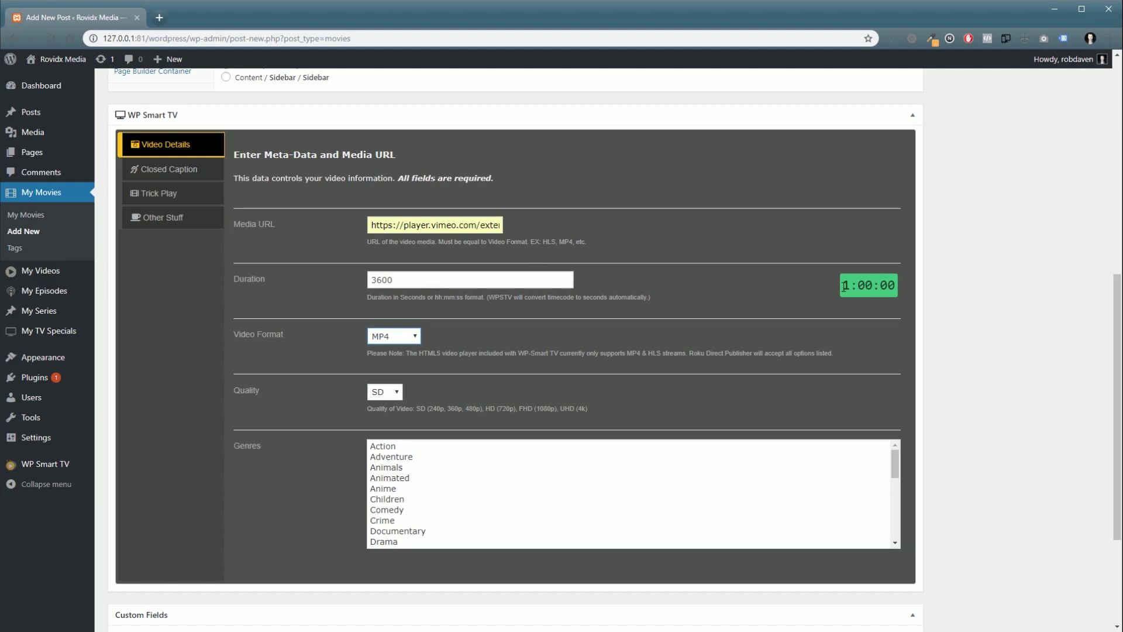
- Replace the duration with 9999 seconds, which displays as 2:46:39
left_click_drag(422, 276, 321, 282)
type("9999")
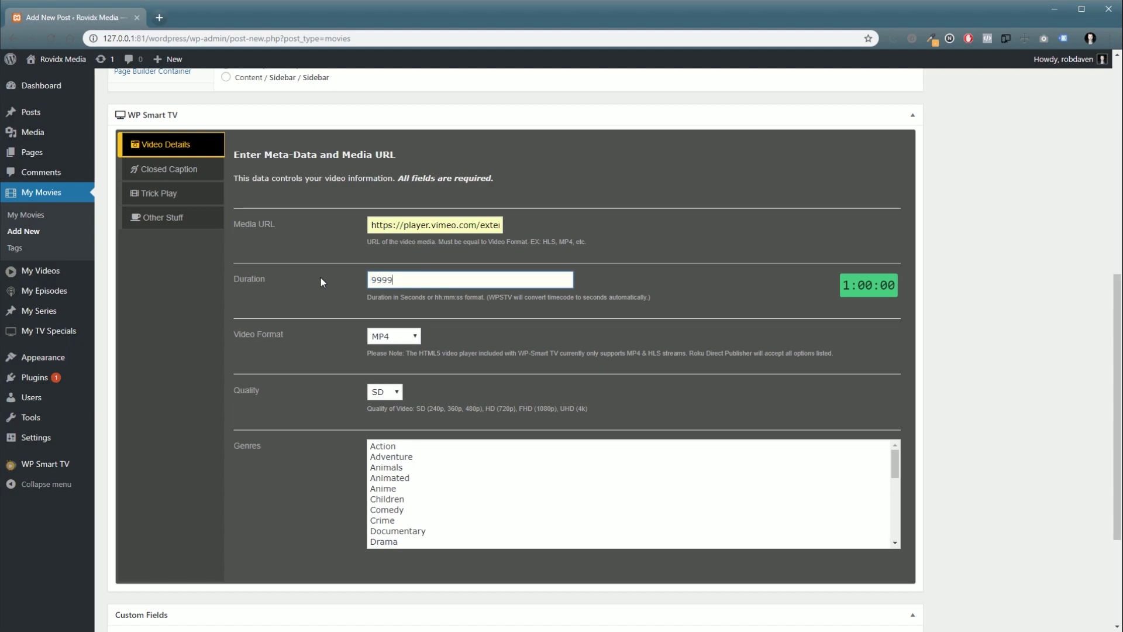
key("Tab")
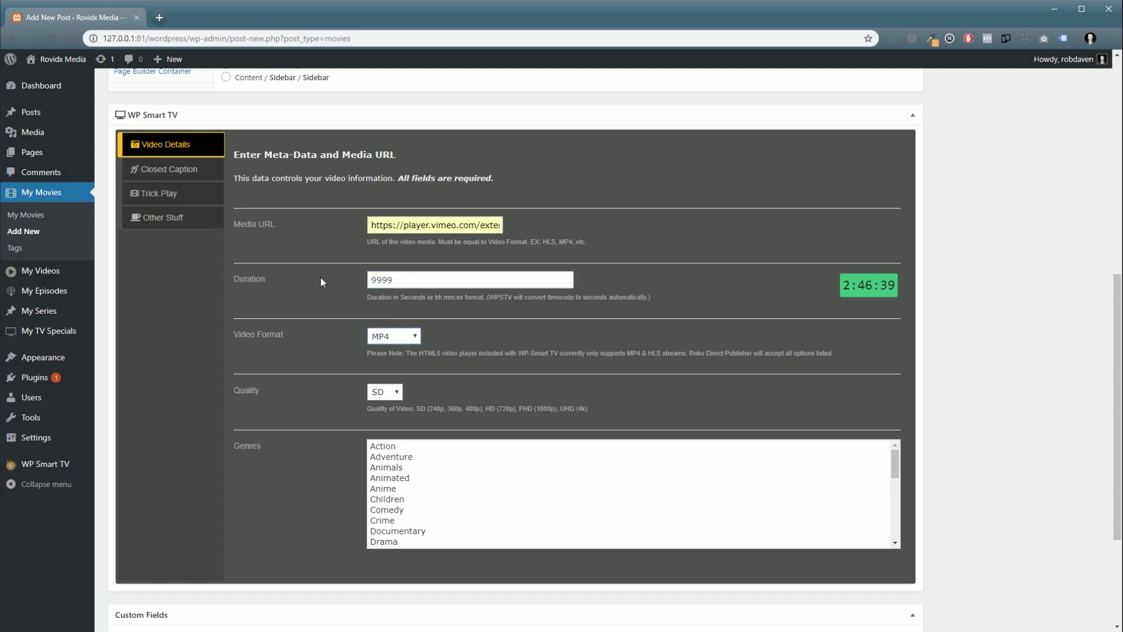
double_click(846, 290)
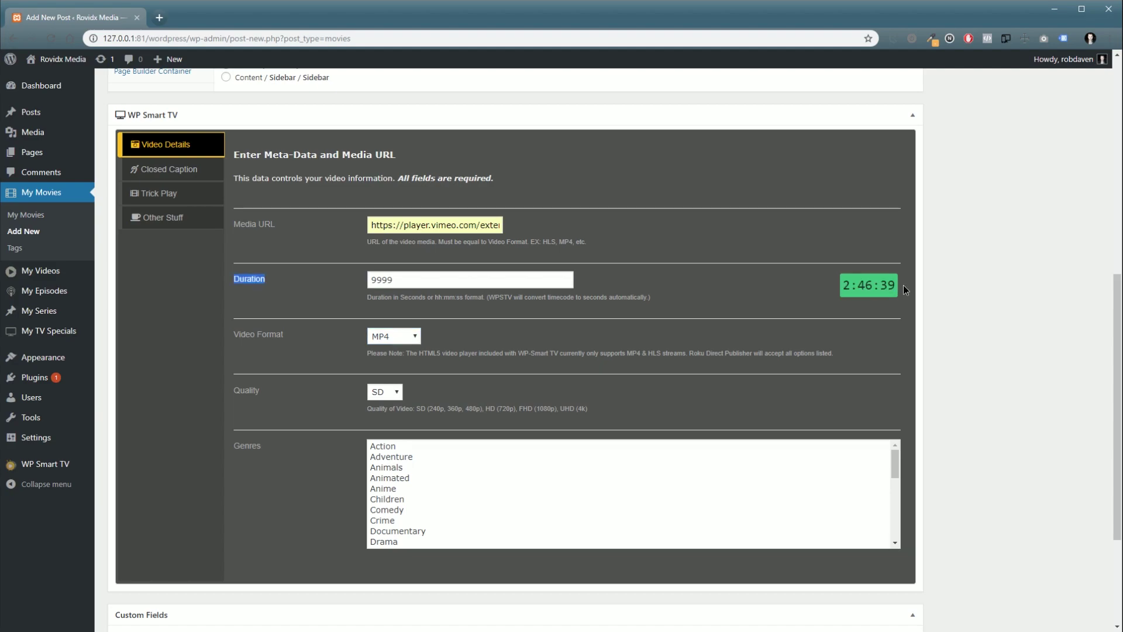
left_click(494, 281)
left_click_drag(422, 282, 312, 285)
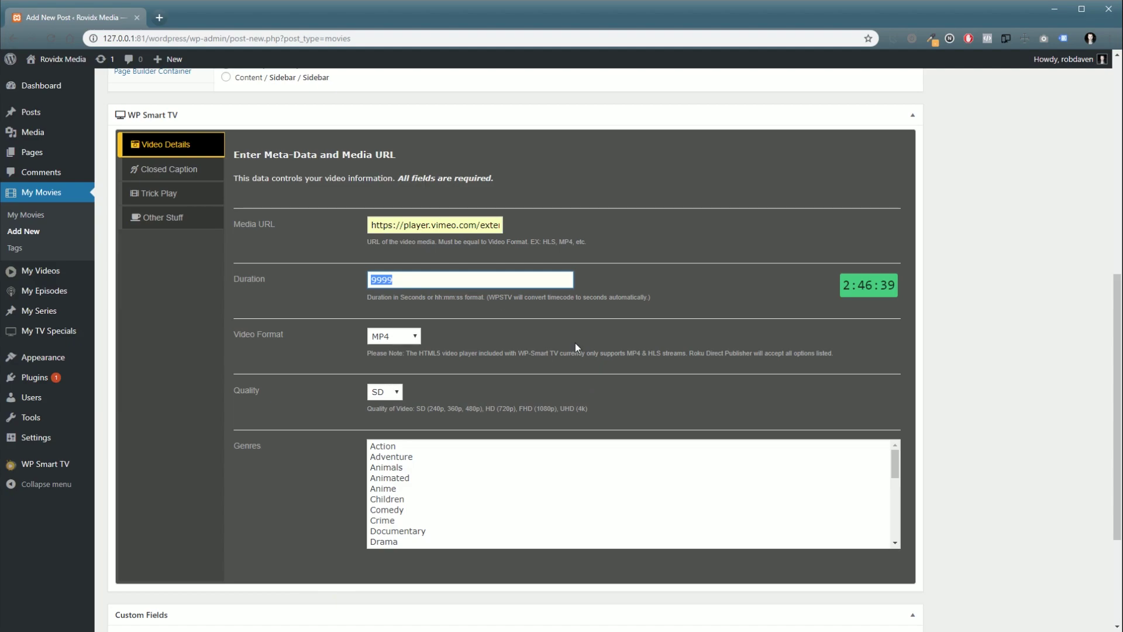
- Change the video format to HLS
left_click(299, 354)
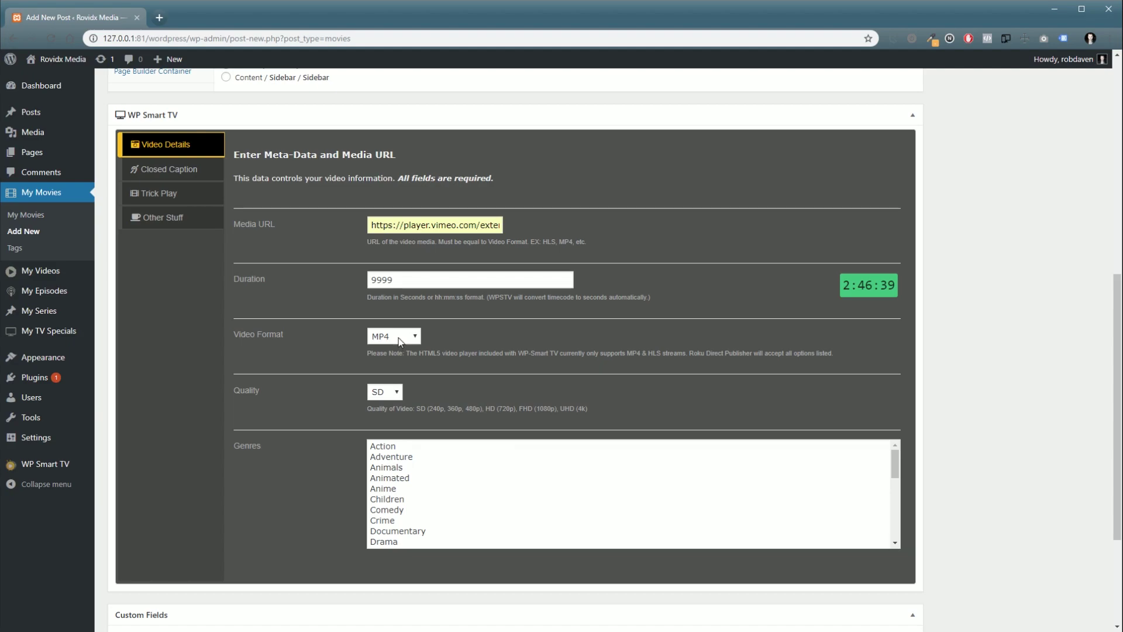
left_click(400, 342)
left_click(396, 385)
- Re-paste the Vimeo player URL into the Media URL field and check it
triple_click(469, 228)
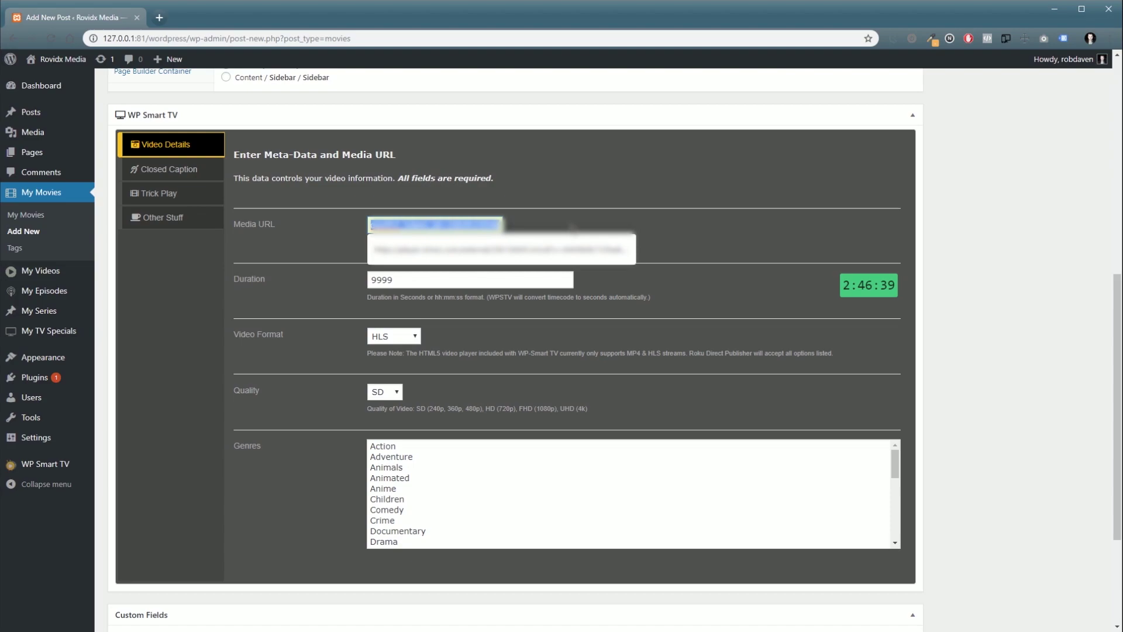
key("ctrl+v")
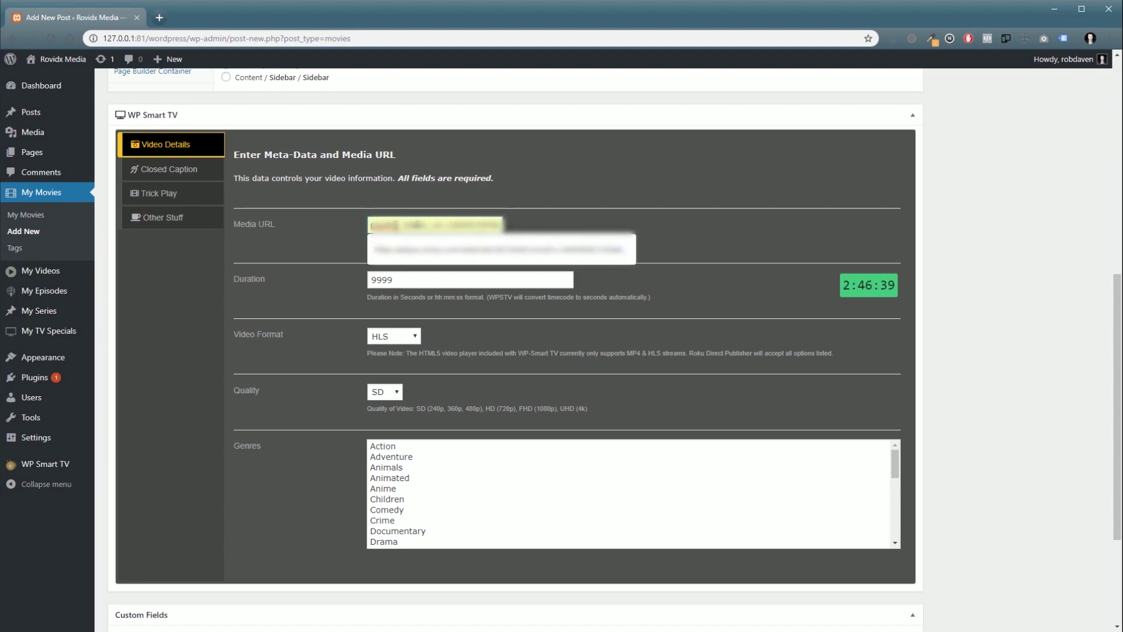
key("ctrl+a")
key("ctrl+v")
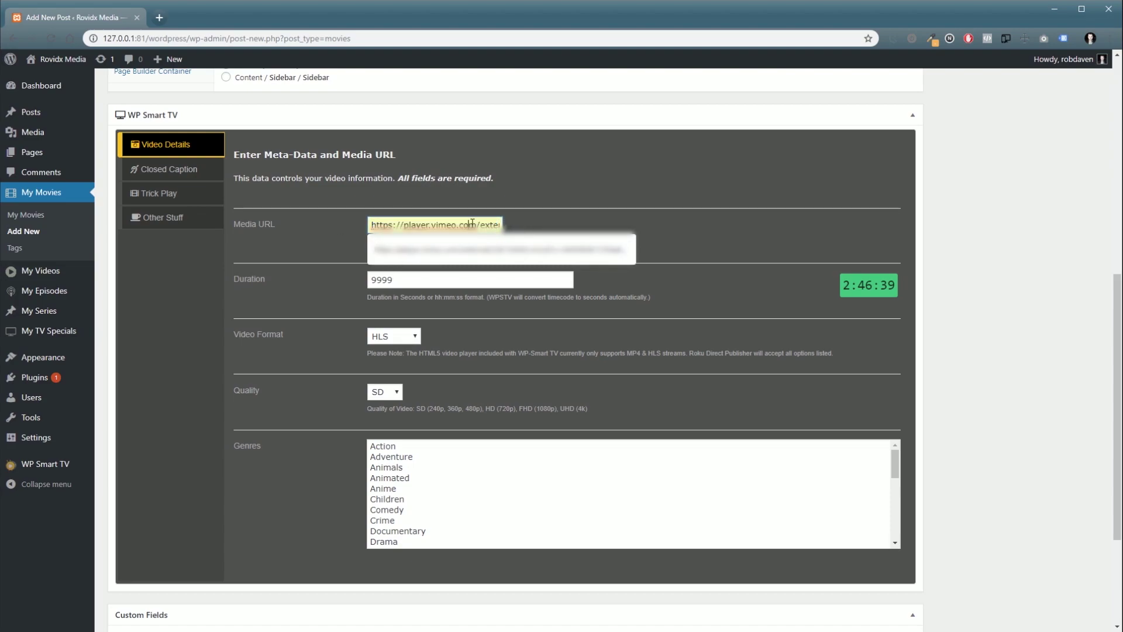
mouse_move(476, 225)
left_mouse_down()
mouse_move(509, 227)
mouse_move(455, 230)
left_mouse_up()
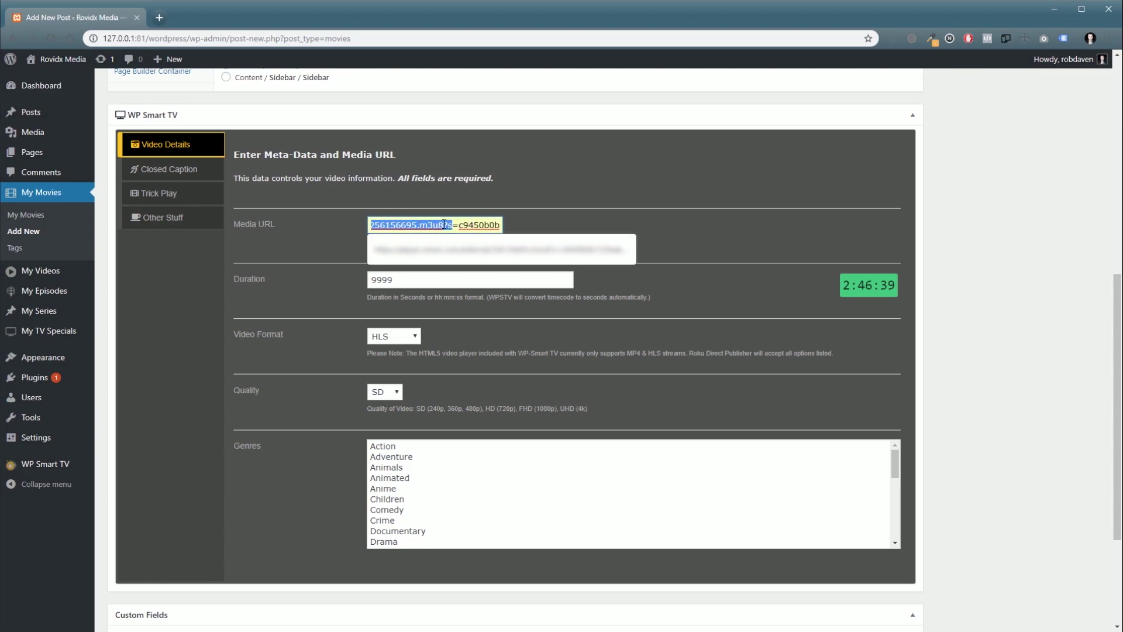
left_click(282, 263)
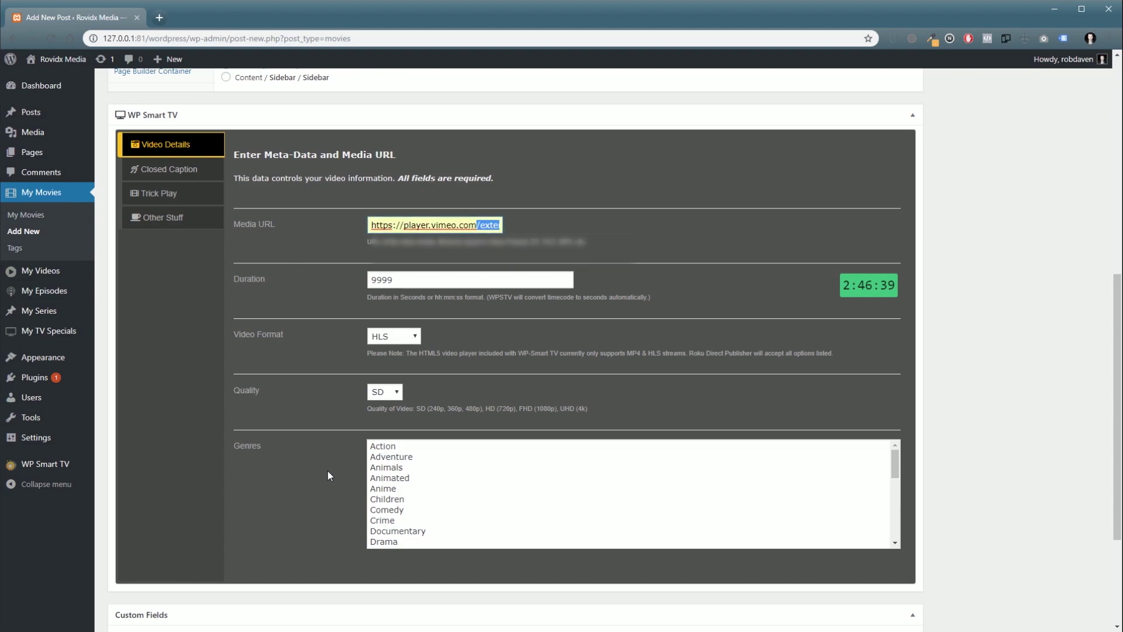
- Set the video quality to HD and tick Documentary as the genre
scroll(415, 359, "down", 1)
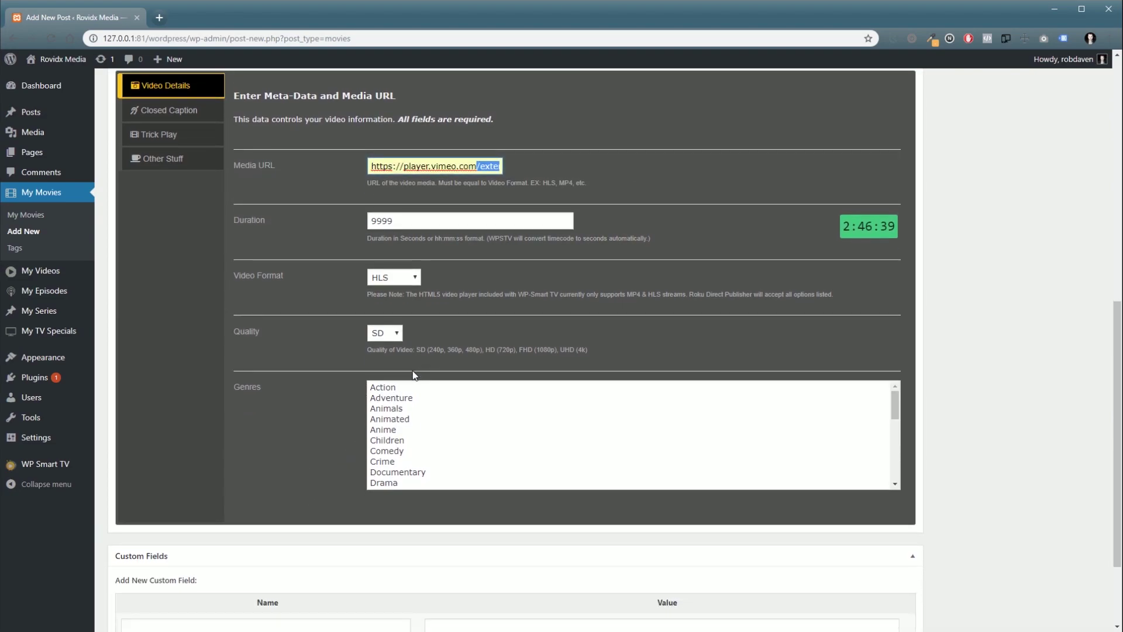
left_click(384, 334)
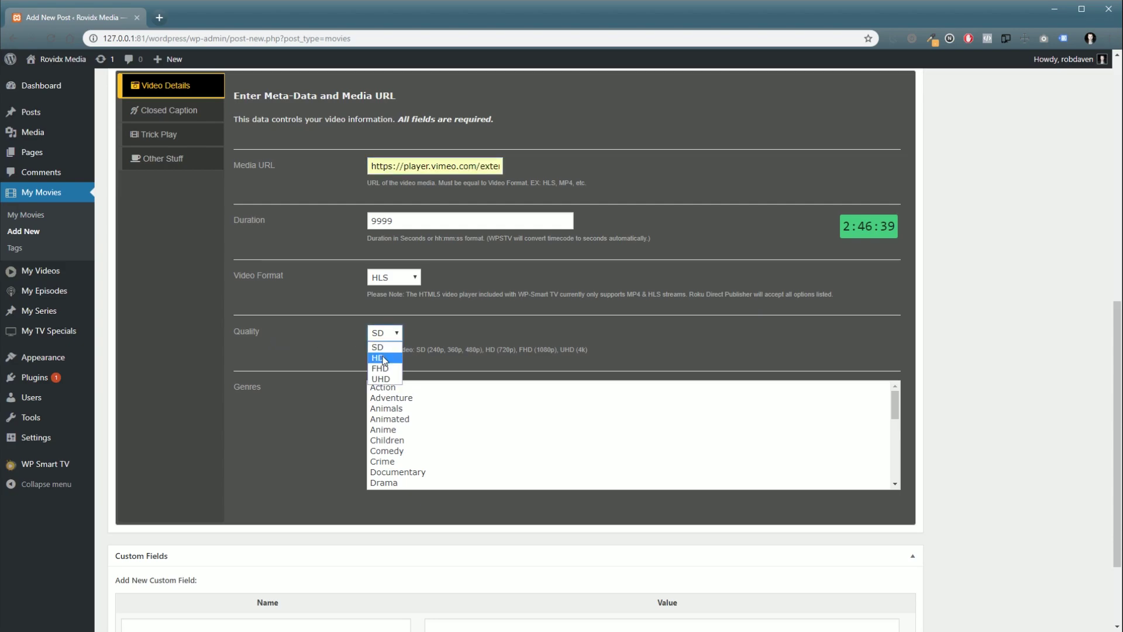
left_click(383, 355)
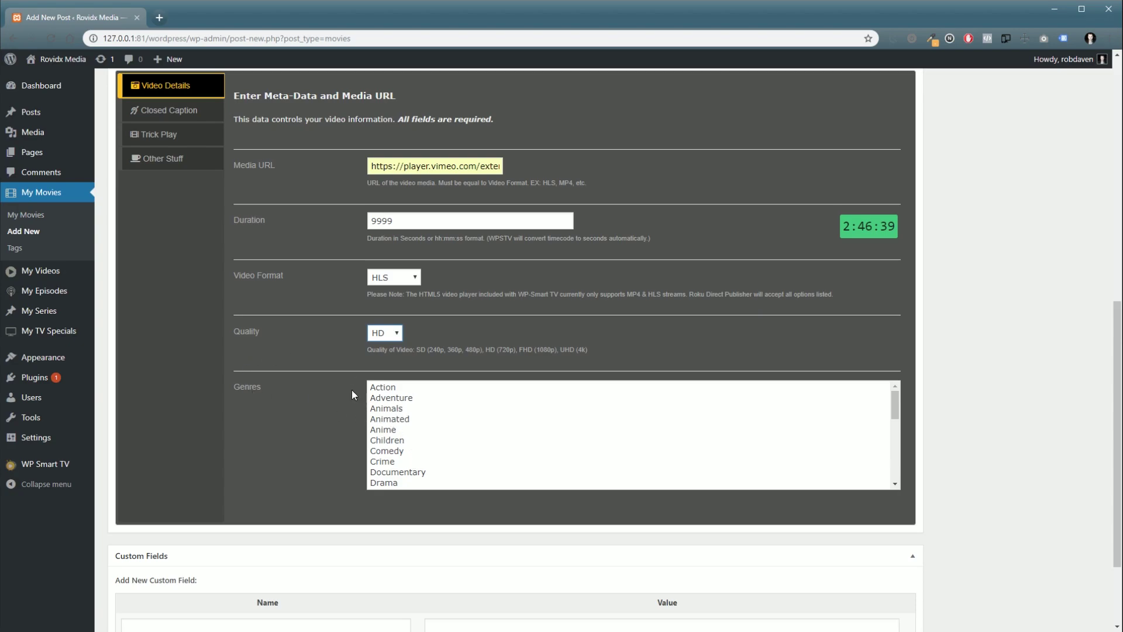
scroll(397, 407, "down", 1)
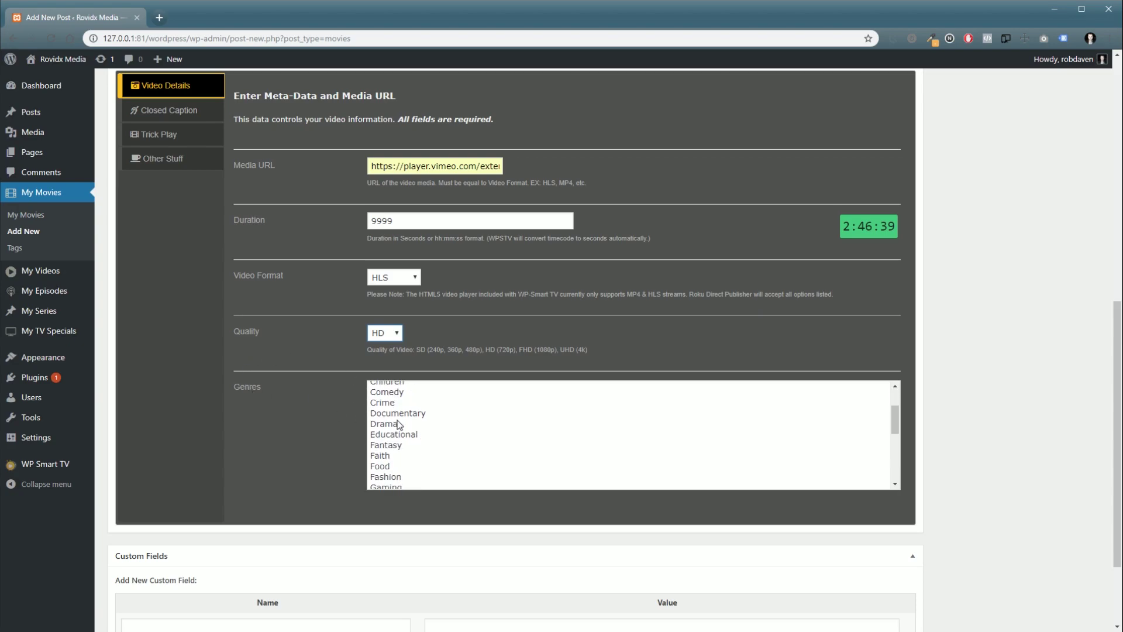
left_click(404, 413)
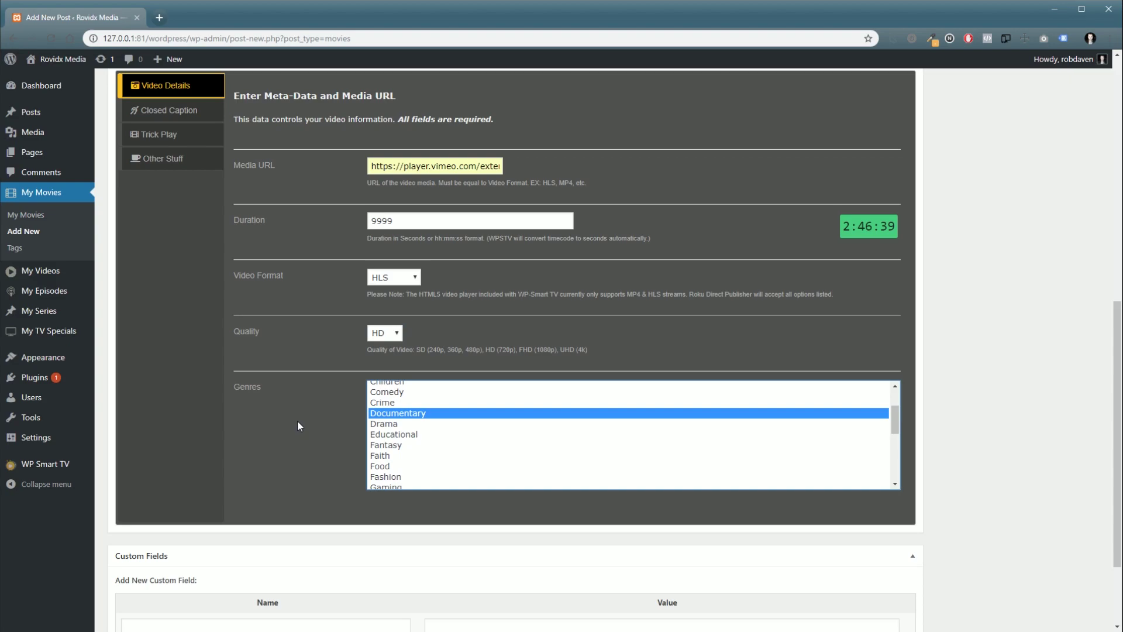
scroll(296, 416, "up", 3)
scroll(296, 414, "down", 2)
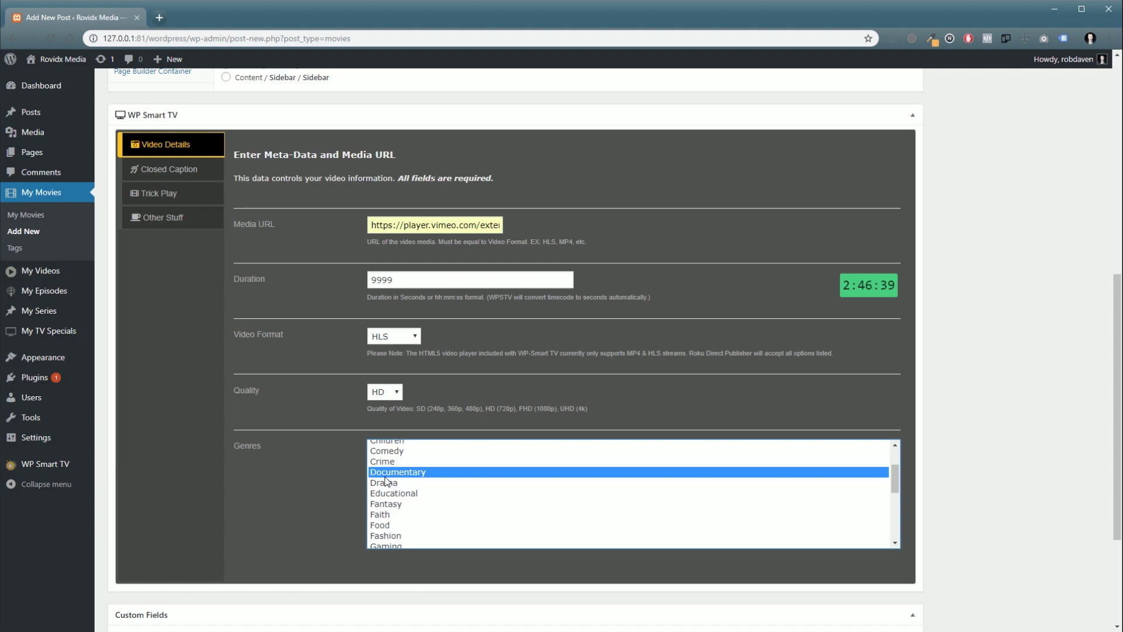
scroll(269, 292, "up", 1)
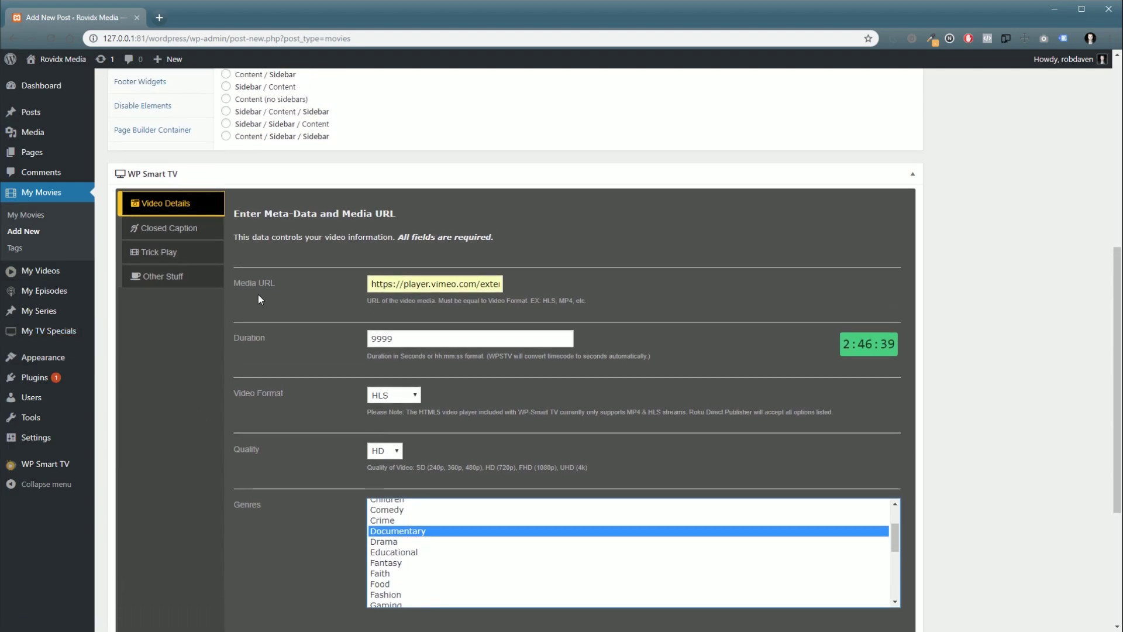
- Leave the Closed Caption Language and Type at None, then show the Trick Play settings
left_click(183, 233)
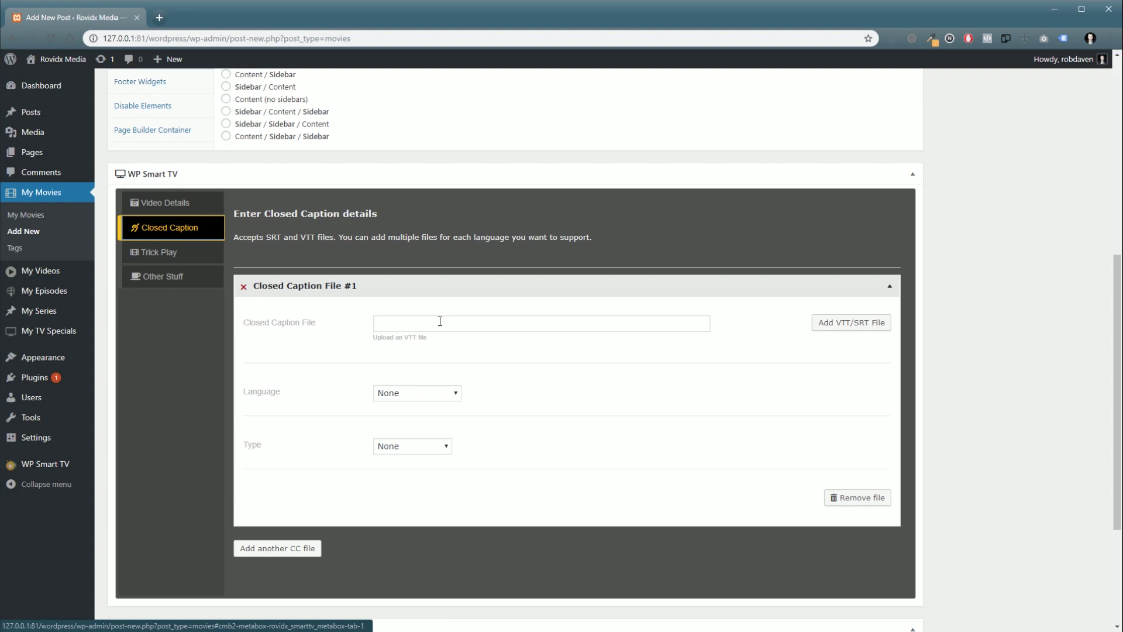
left_click(397, 396)
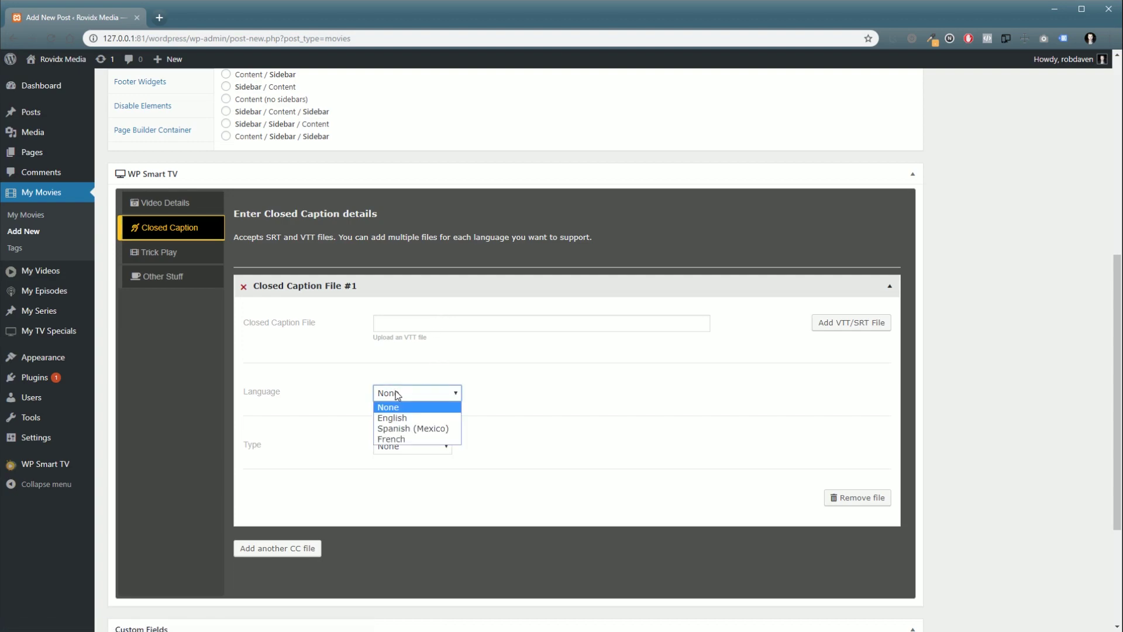
left_click(325, 375)
left_click(405, 452)
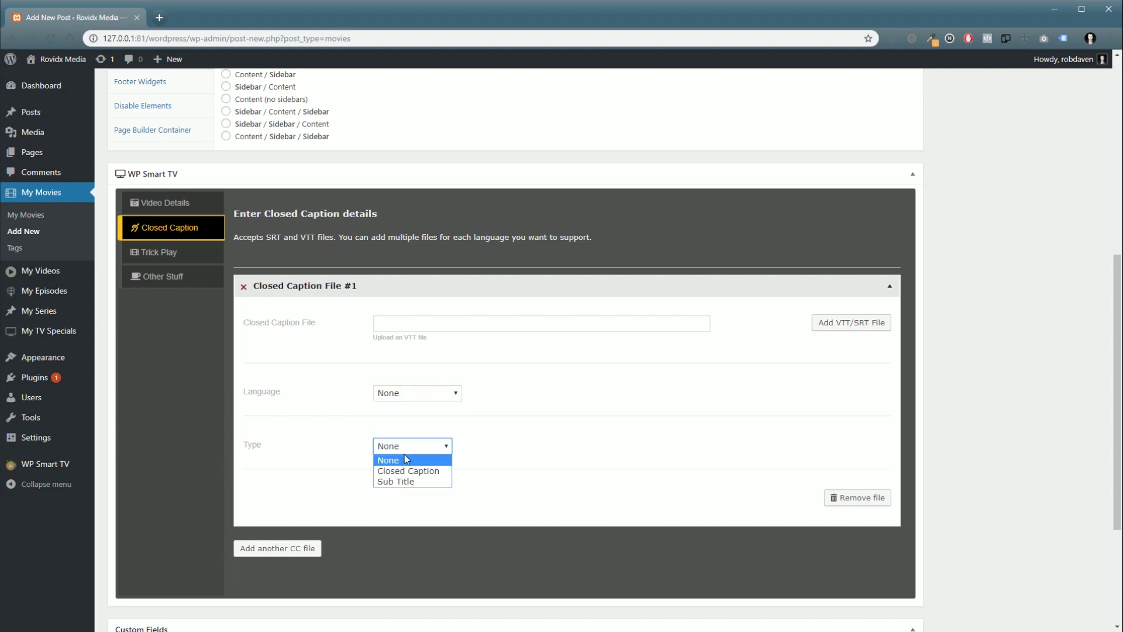
left_click(300, 337)
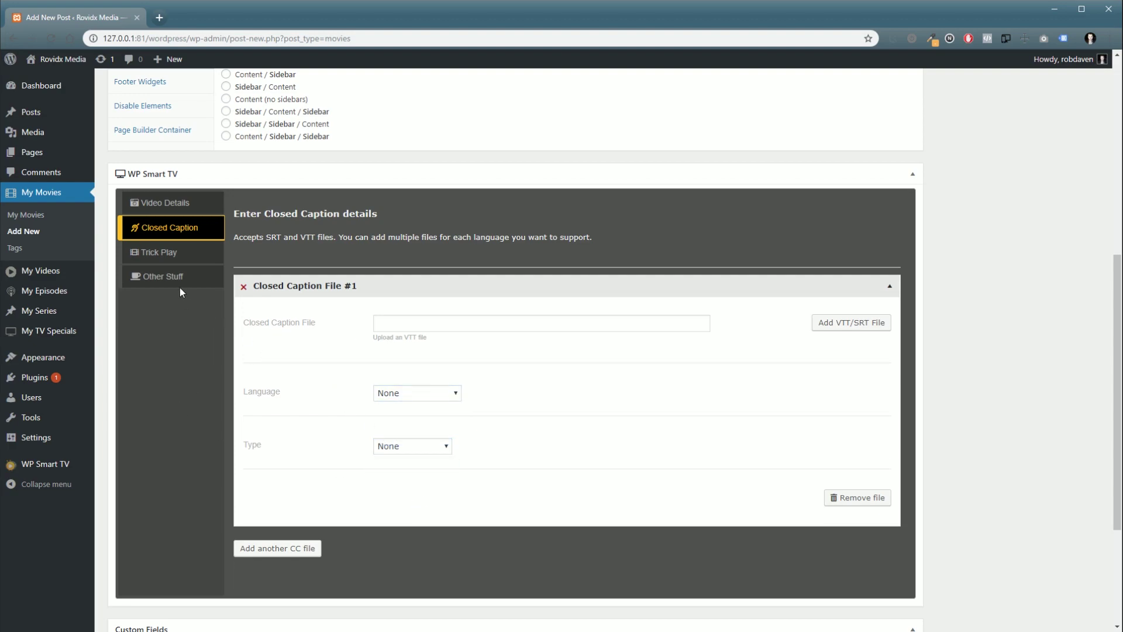
left_click(159, 252)
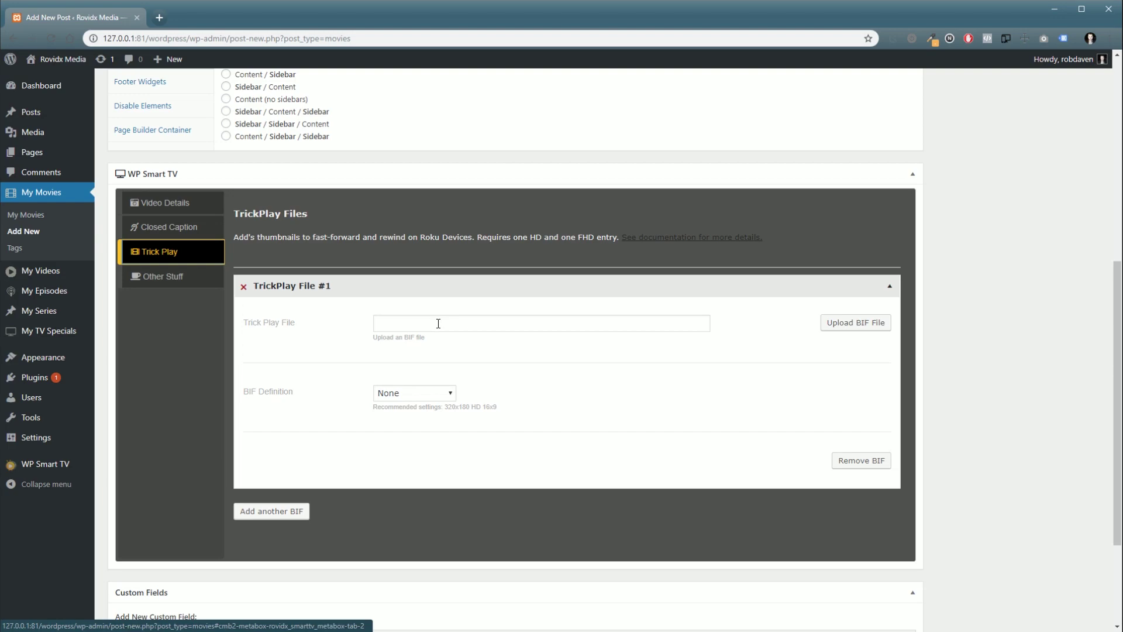
- Keep the BIF Definition at None and show the Other Stuff miscellaneous settings
left_click(410, 393)
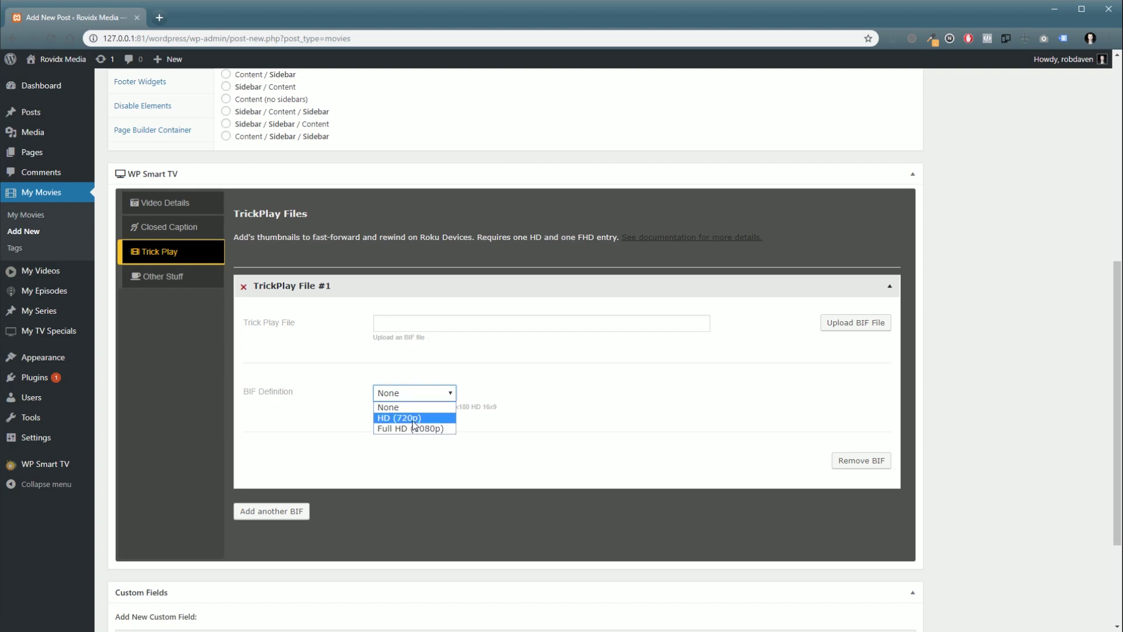
left_click(315, 407)
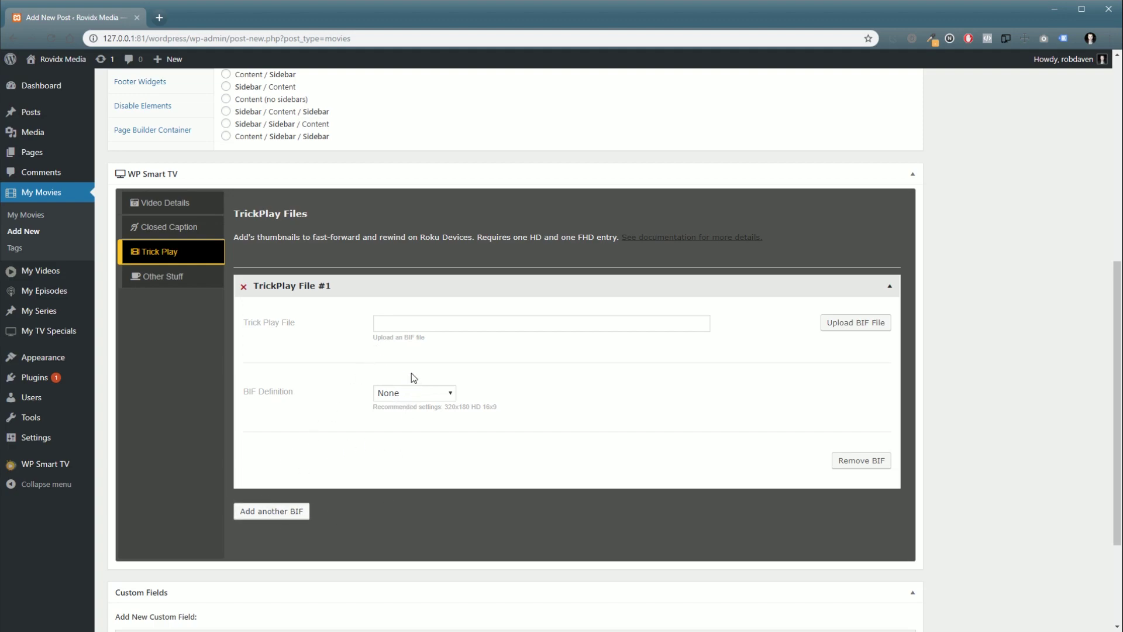
left_click(413, 395)
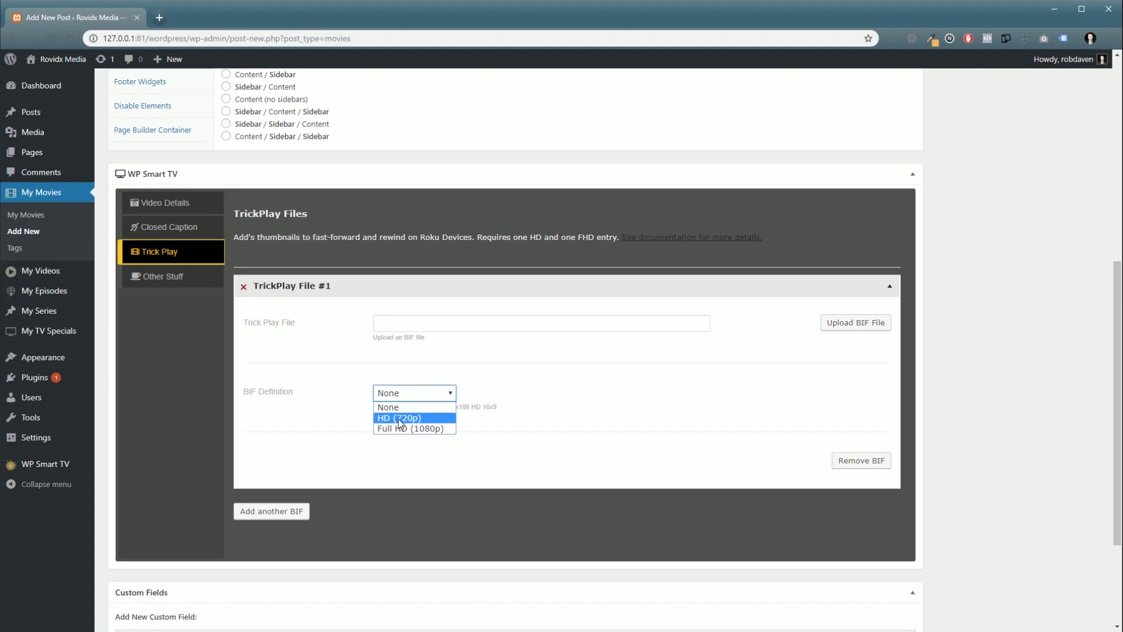
left_click(323, 418)
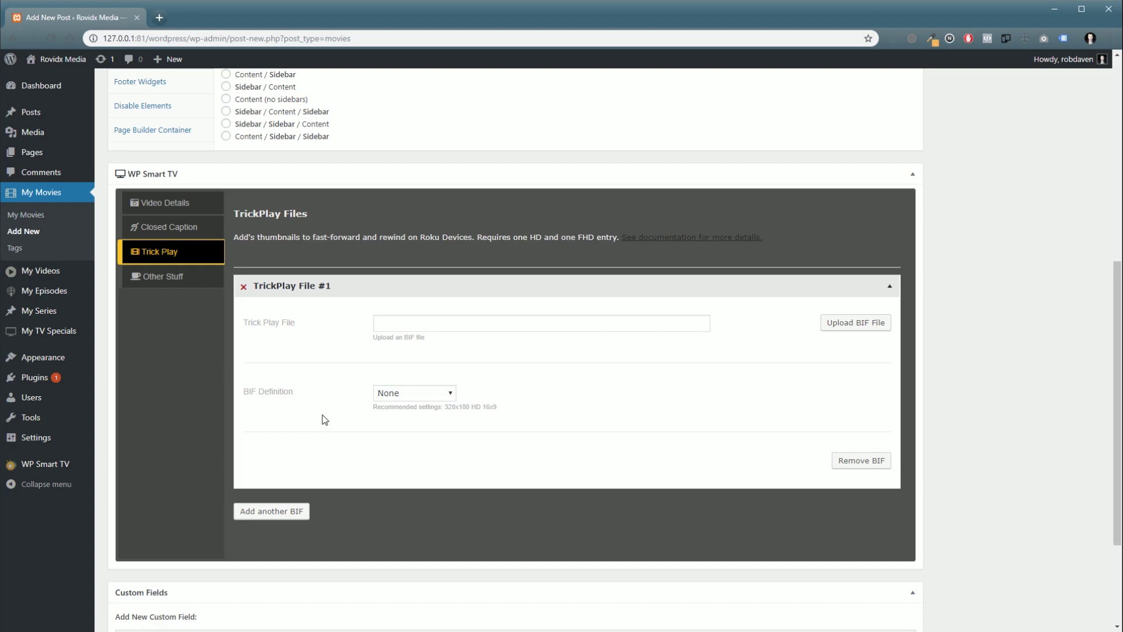
left_click(411, 395)
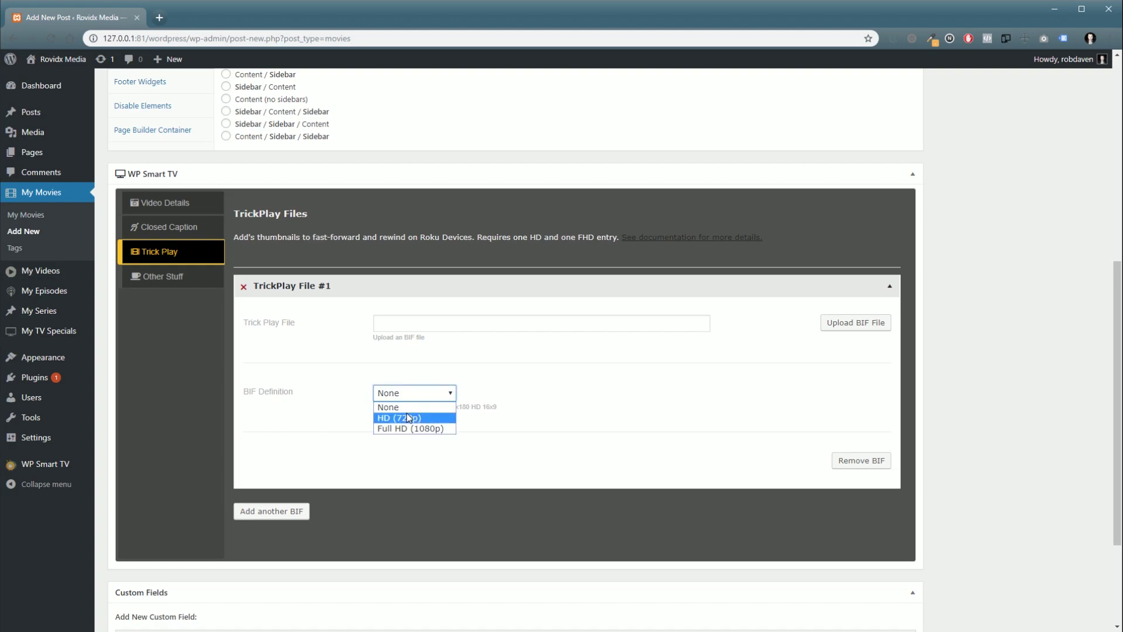
left_click(421, 323)
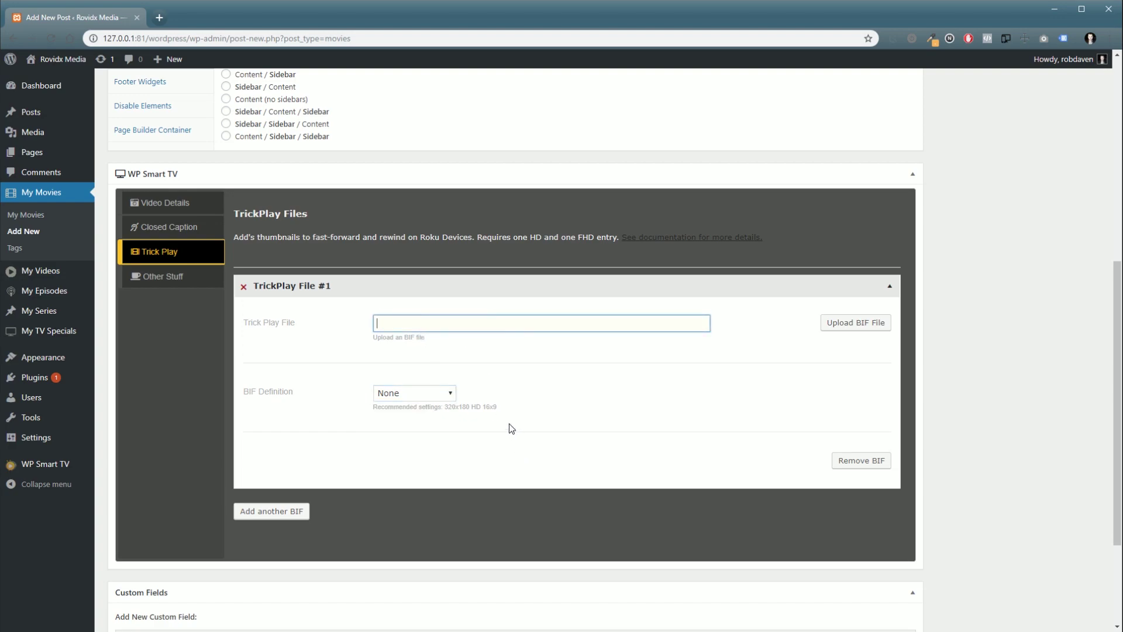
left_click(164, 276)
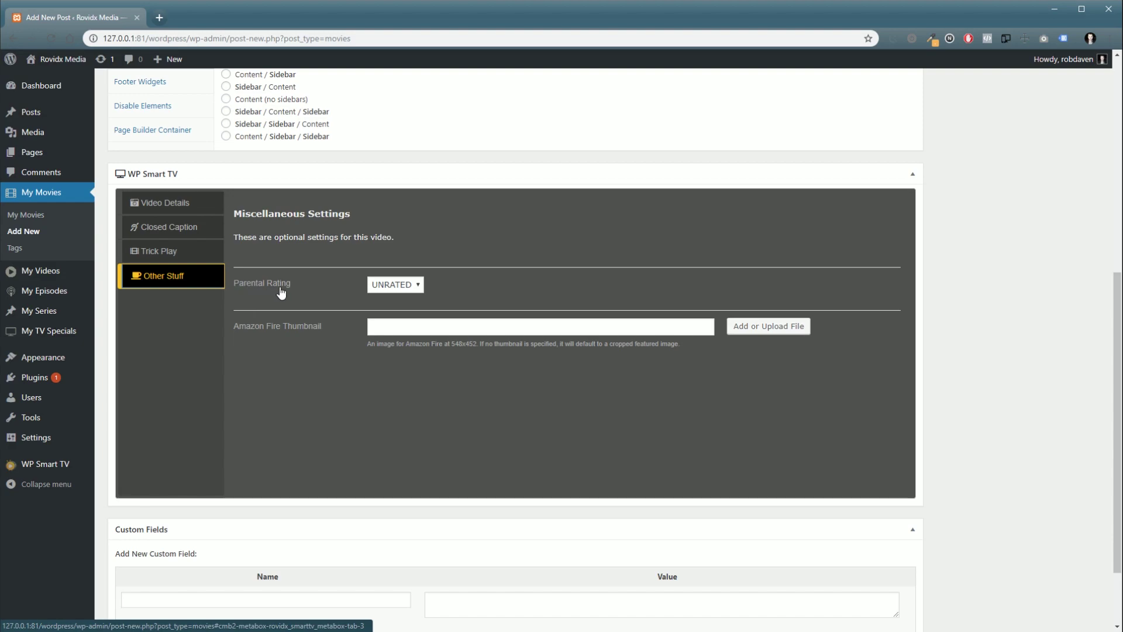
left_click(419, 287)
scroll(397, 409, "down", 3)
scroll(393, 436, "up", 3)
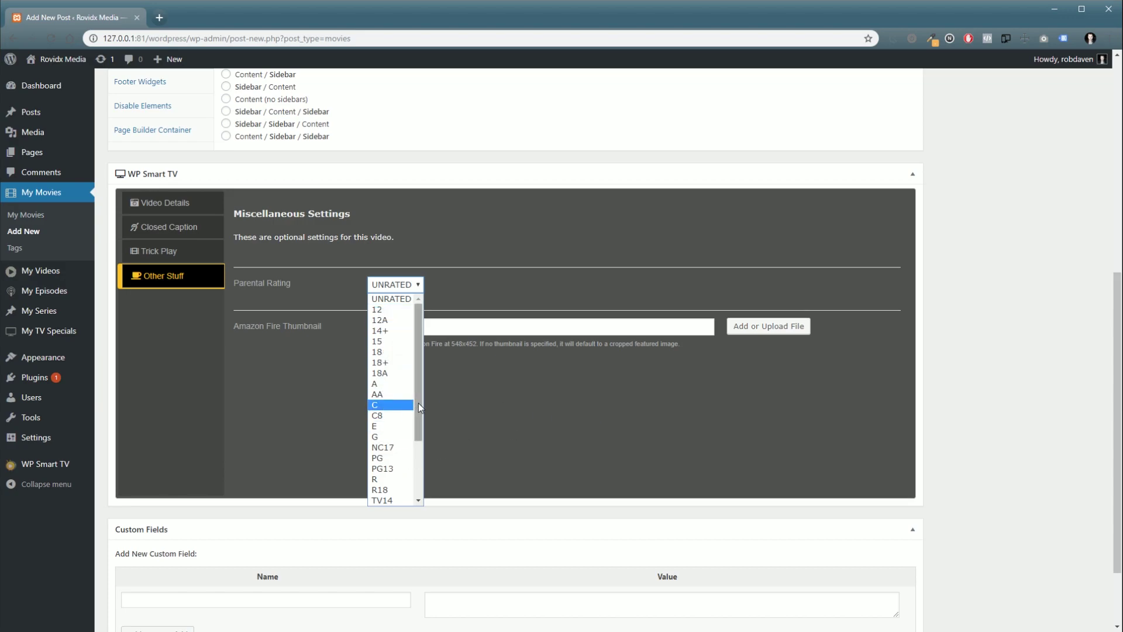
left_click_drag(418, 403, 414, 498)
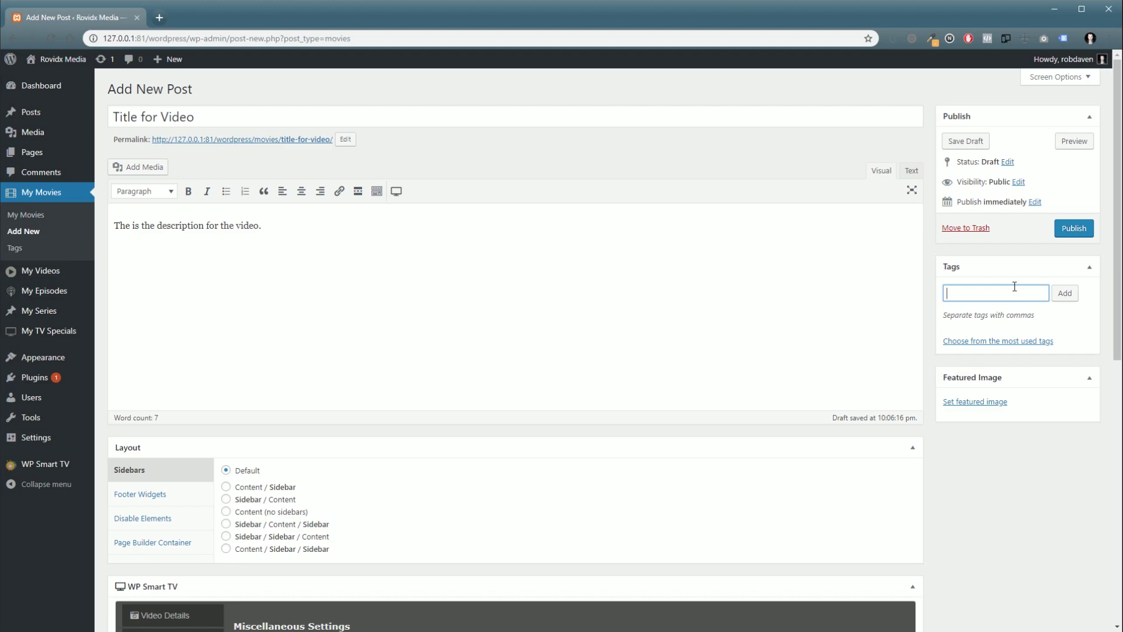
- Add the tag 'Wildlife Documentaries' to the post
type("Wildlife Documentaries")
left_click(1064, 296)
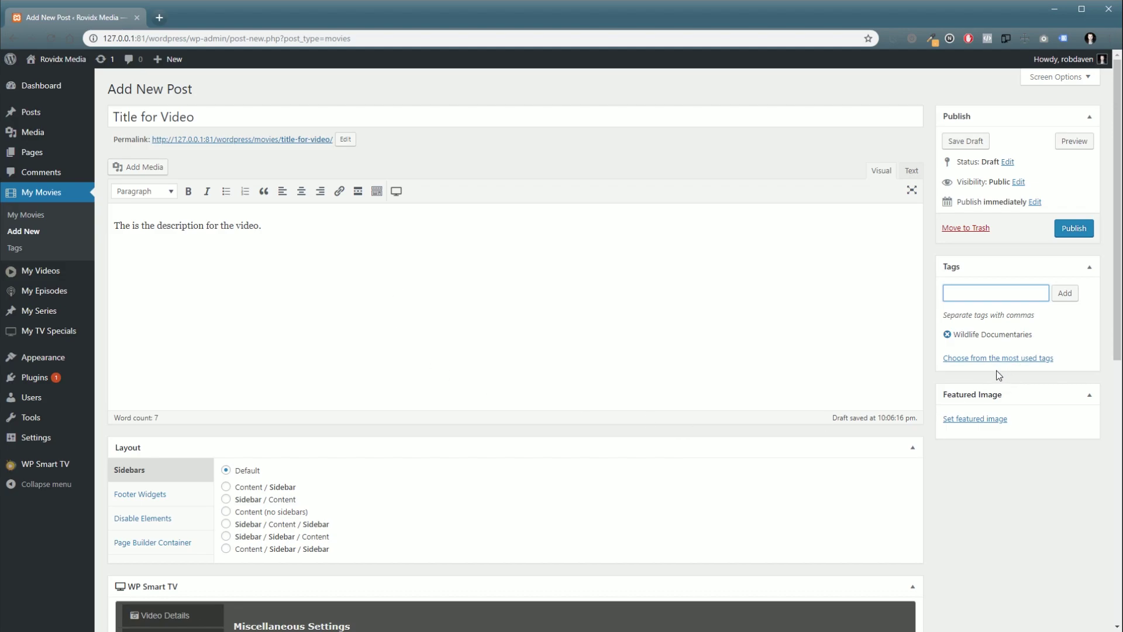
- Upload the parrot photo as the featured image and publish the movie post
left_click(989, 421)
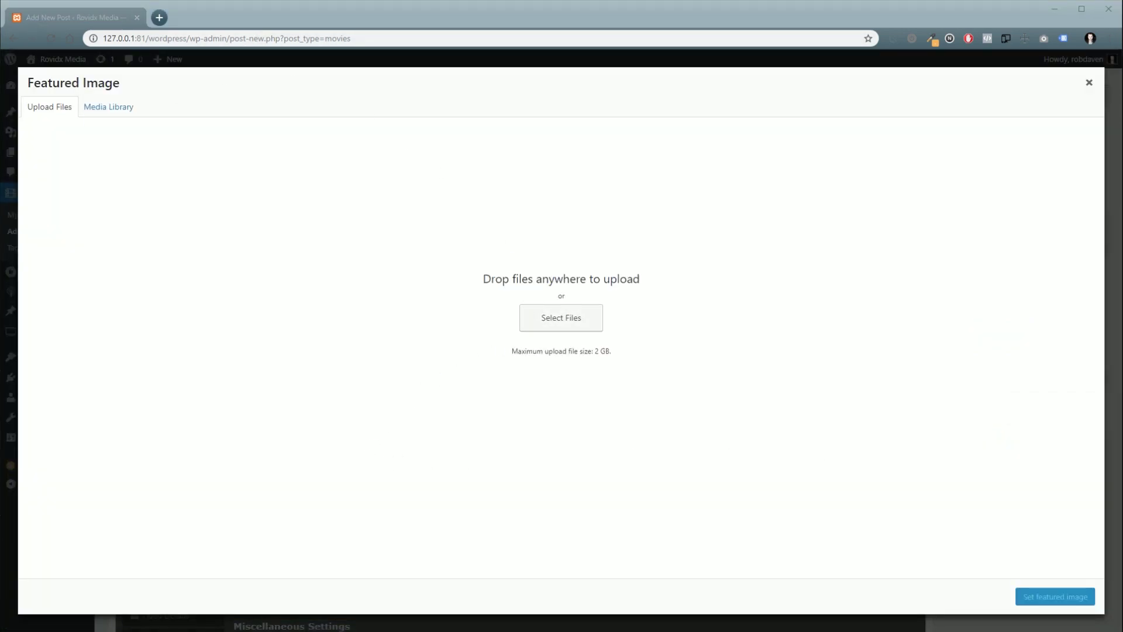
left_click_drag(37, 326, 297, 234)
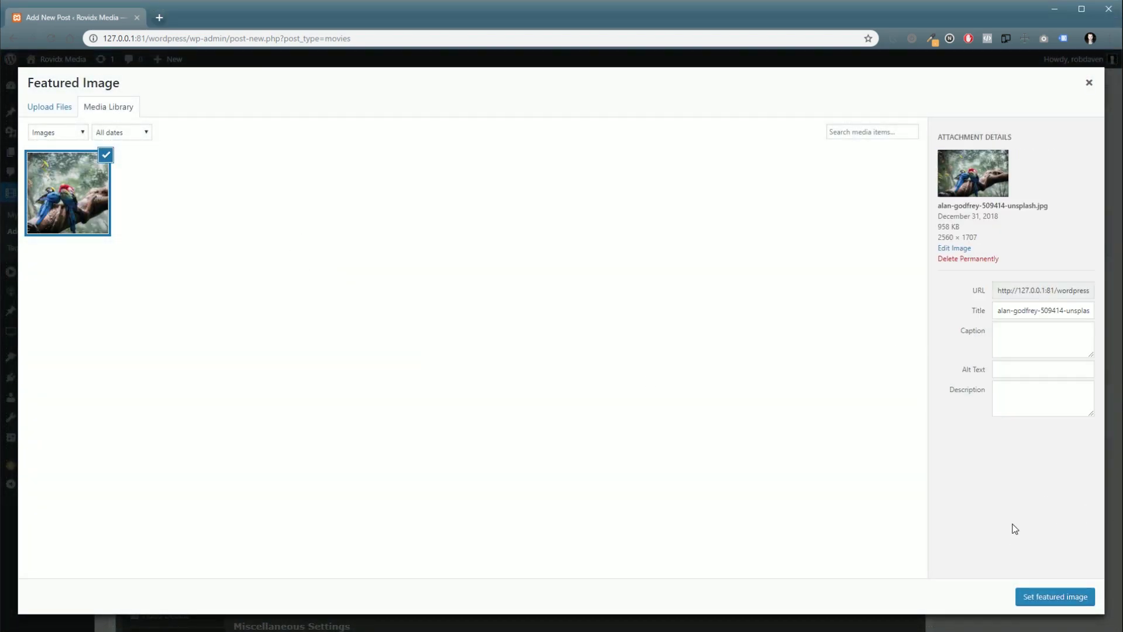
left_click(1040, 600)
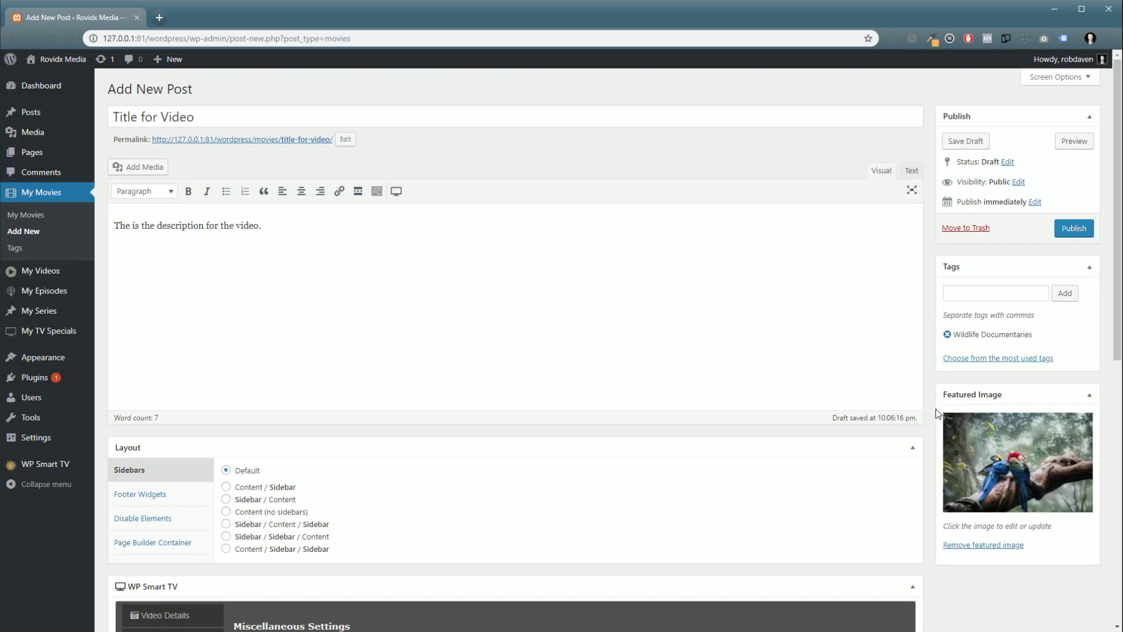
left_click(1061, 230)
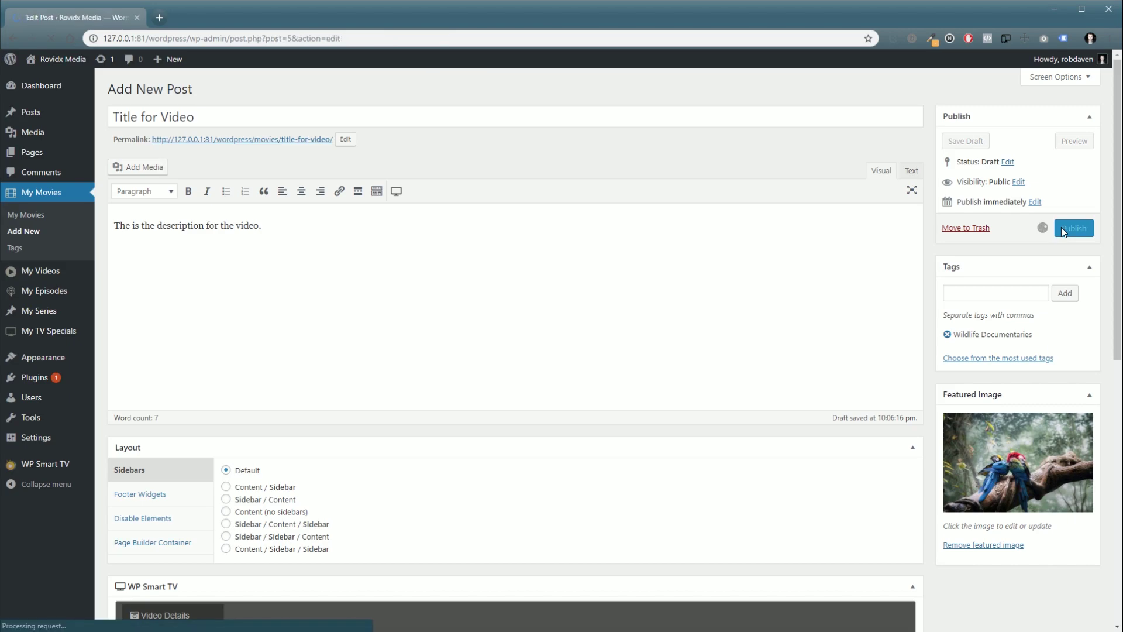